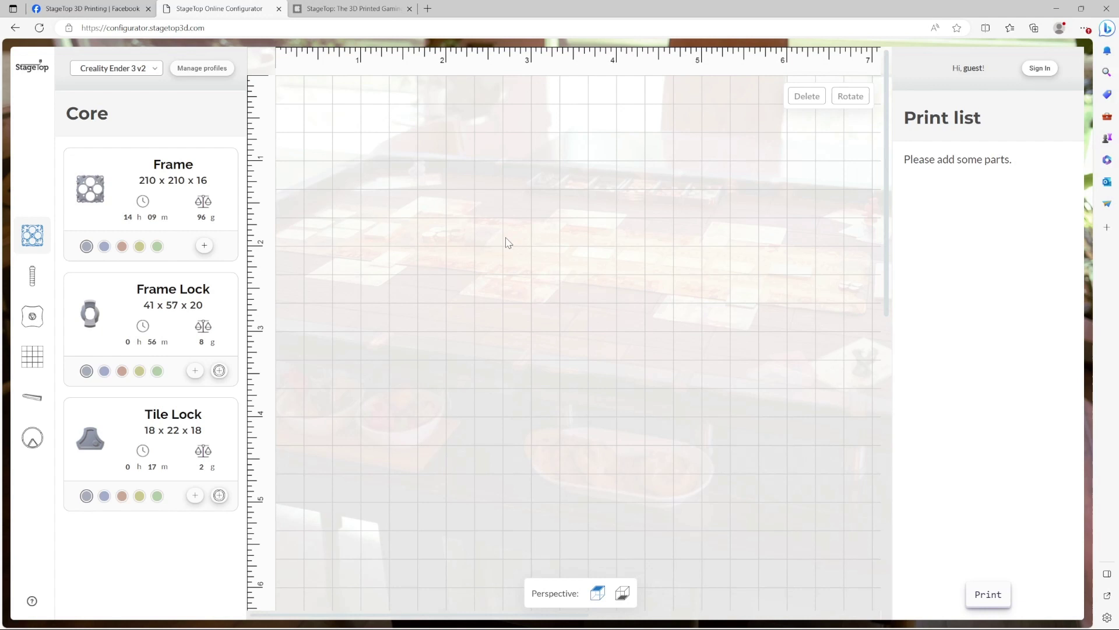
Step: Keep the Creality Ender 3 v2 as the printer profile
{"action": "left_click", "coordinate": [151, 72]}
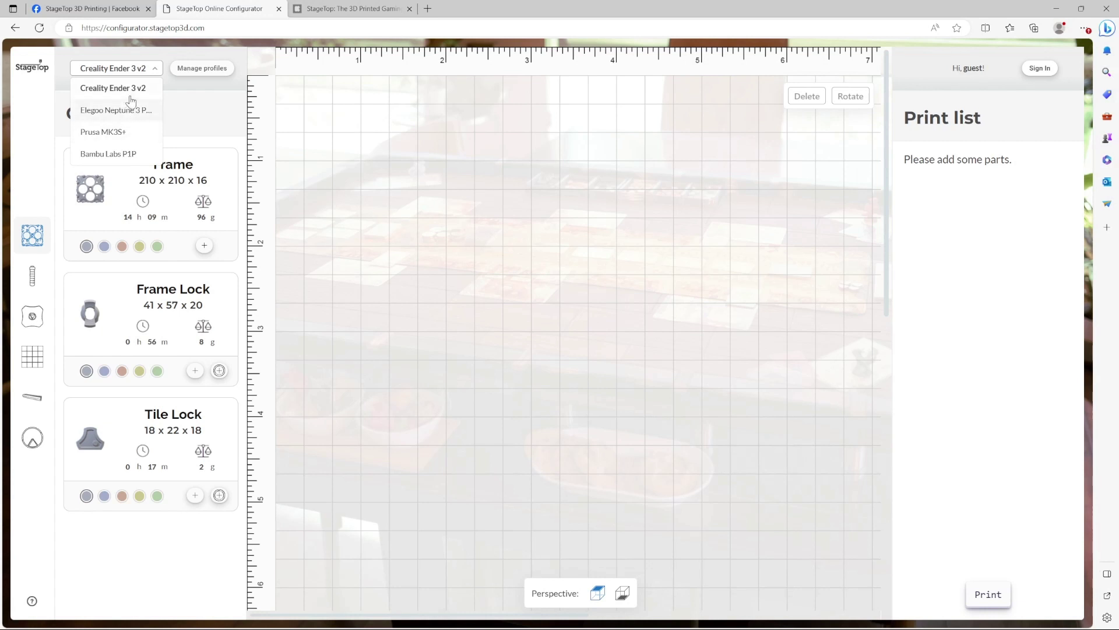
{"action": "left_click", "coordinate": [129, 88]}
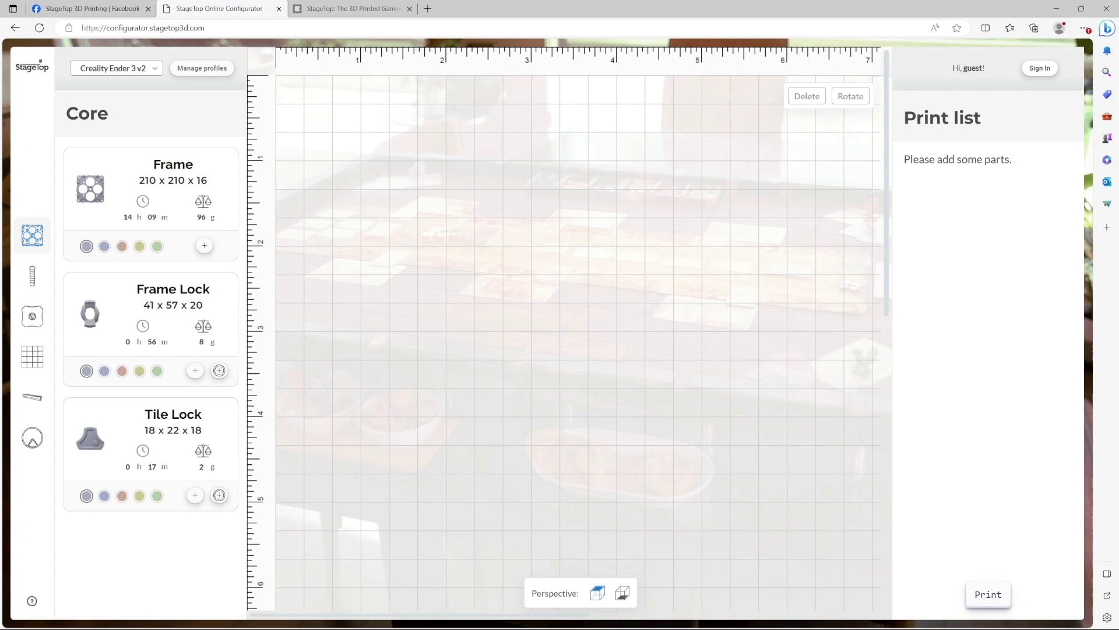
{"action": "left_click", "coordinate": [532, 317]}
Step: Add four Frames and drag them into a 2x2 square on the grid
{"action": "left_click", "coordinate": [204, 246]}
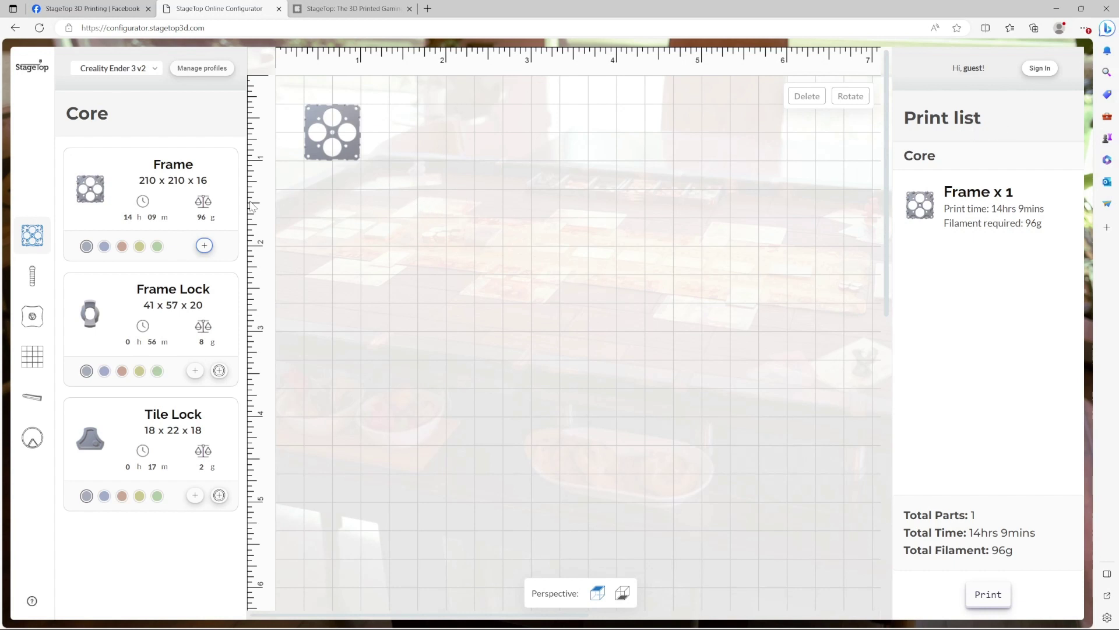
{"action": "left_click", "coordinate": [203, 244]}
{"action": "left_click", "coordinate": [203, 246]}
{"action": "left_click", "coordinate": [203, 246]}
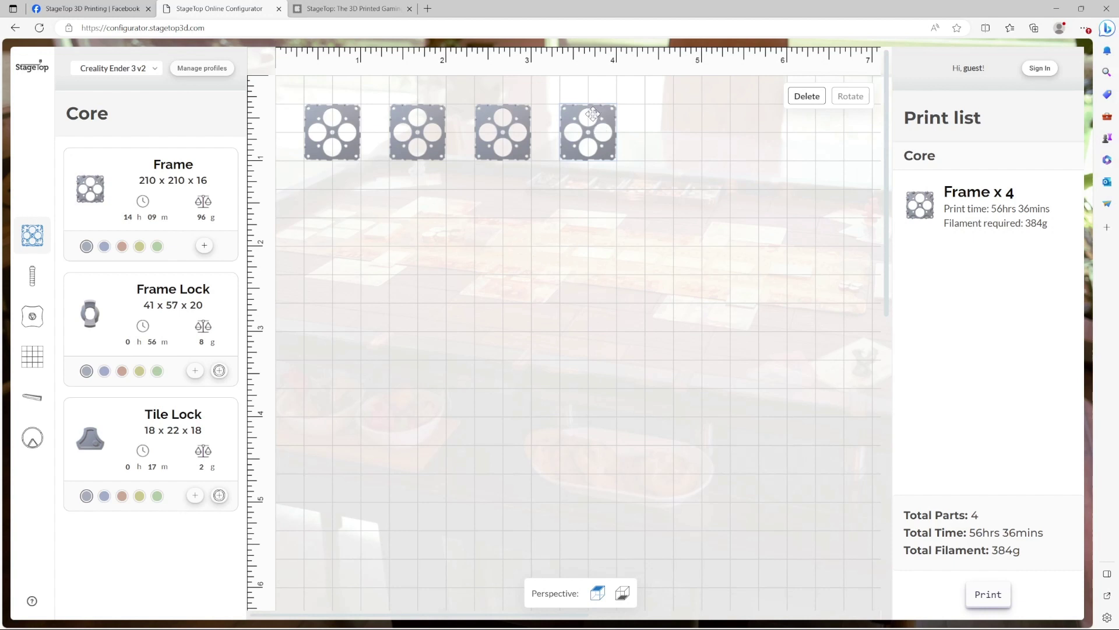
{"action": "left_click_drag", "start_coordinate": [592, 115], "coordinate": [331, 181]}
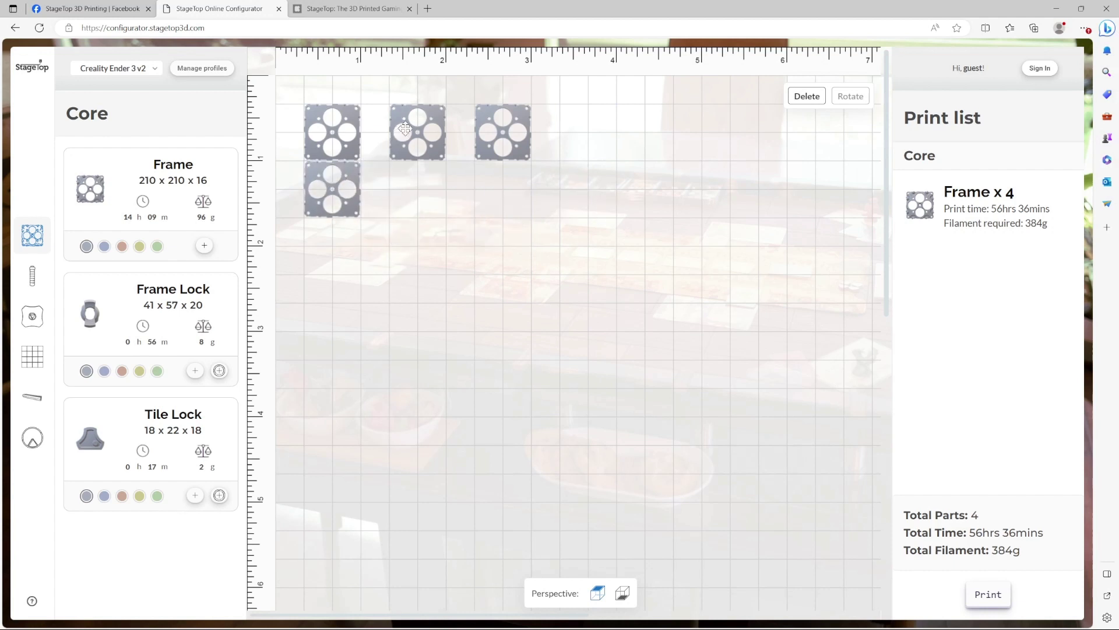
{"action": "left_click_drag", "start_coordinate": [411, 124], "coordinate": [383, 124]}
{"action": "left_click_drag", "start_coordinate": [487, 138], "coordinate": [374, 195]}
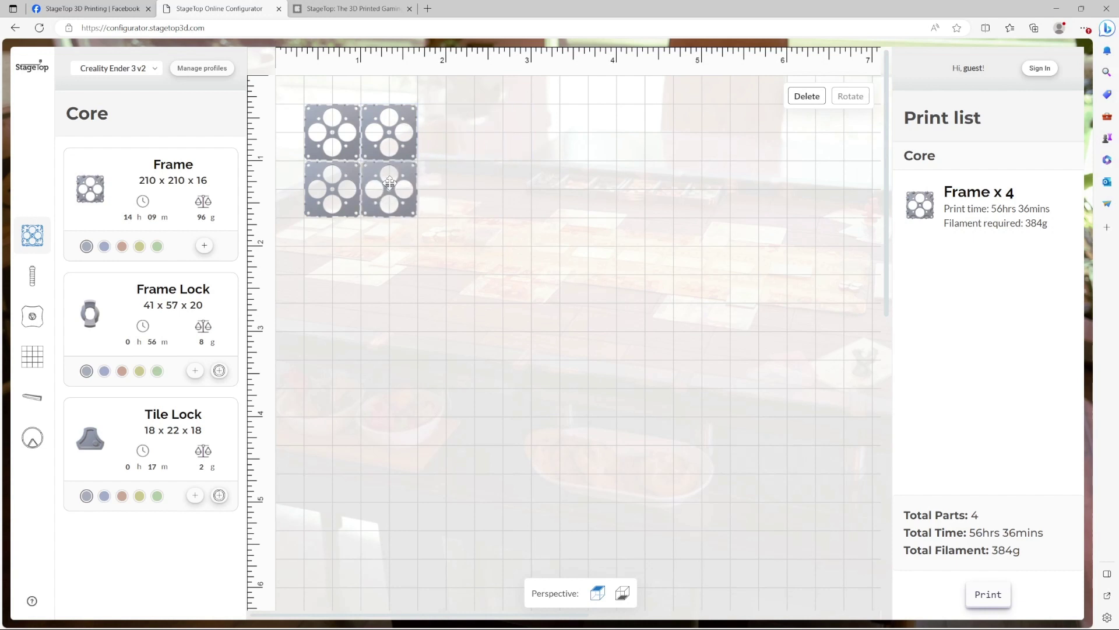
Step: Deselect the frames and switch to the bottom perspective view
{"action": "left_click", "coordinate": [454, 274]}
{"action": "left_click", "coordinate": [622, 595]}
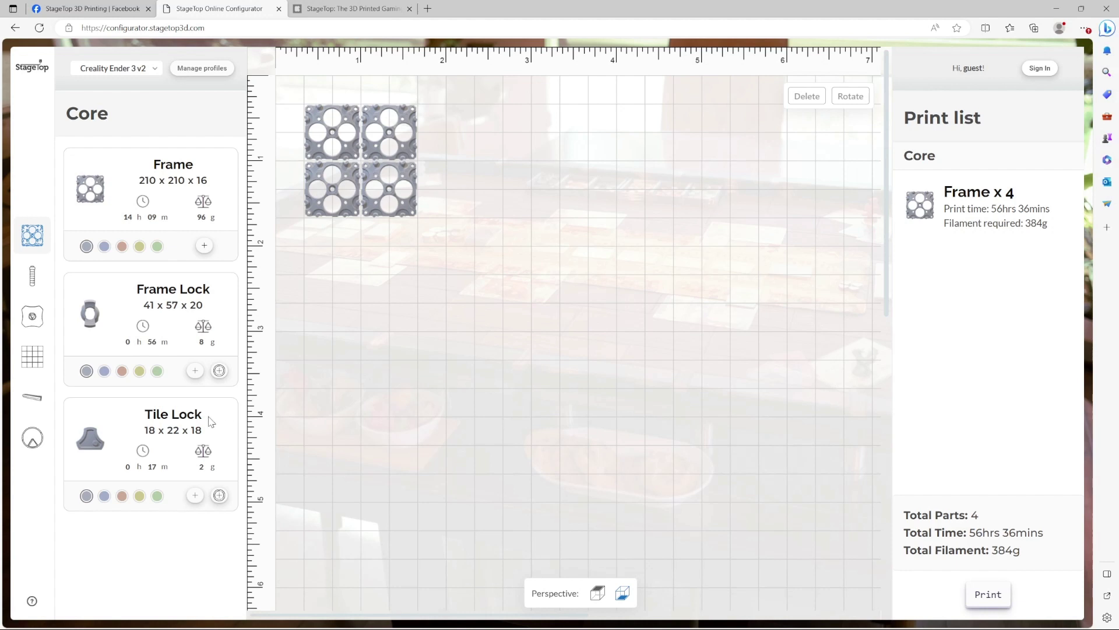
Step: Add one Tile Lock and snap it onto a snap point on the frame block
{"action": "left_click", "coordinate": [194, 496]}
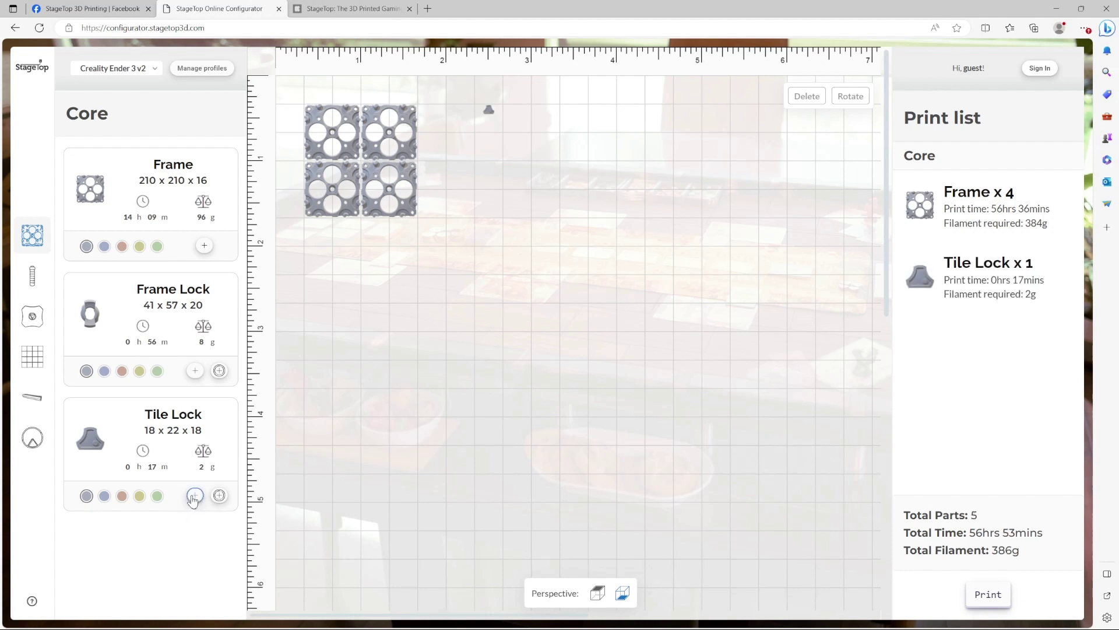
{"action": "left_click", "coordinate": [487, 109]}
{"action": "mouse_move", "coordinate": [488, 109]}
{"action": "left_mouse_down"}
{"action": "mouse_move", "coordinate": [481, 147]}
{"action": "mouse_move", "coordinate": [477, 128]}
{"action": "left_mouse_up"}
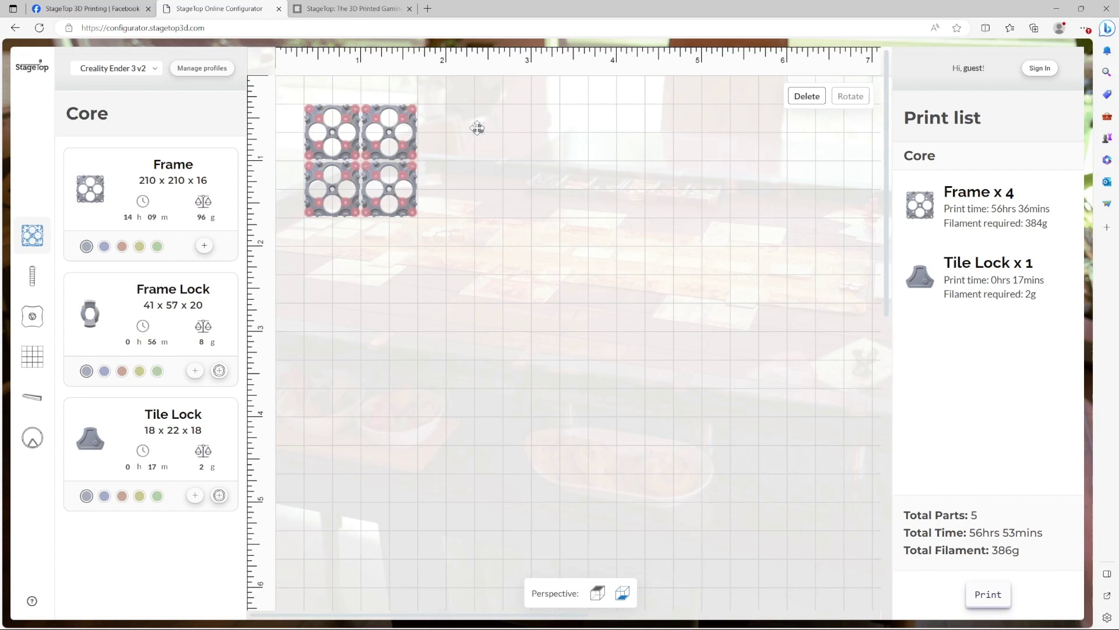
{"action": "left_click_drag", "start_coordinate": [477, 127], "coordinate": [403, 118]}
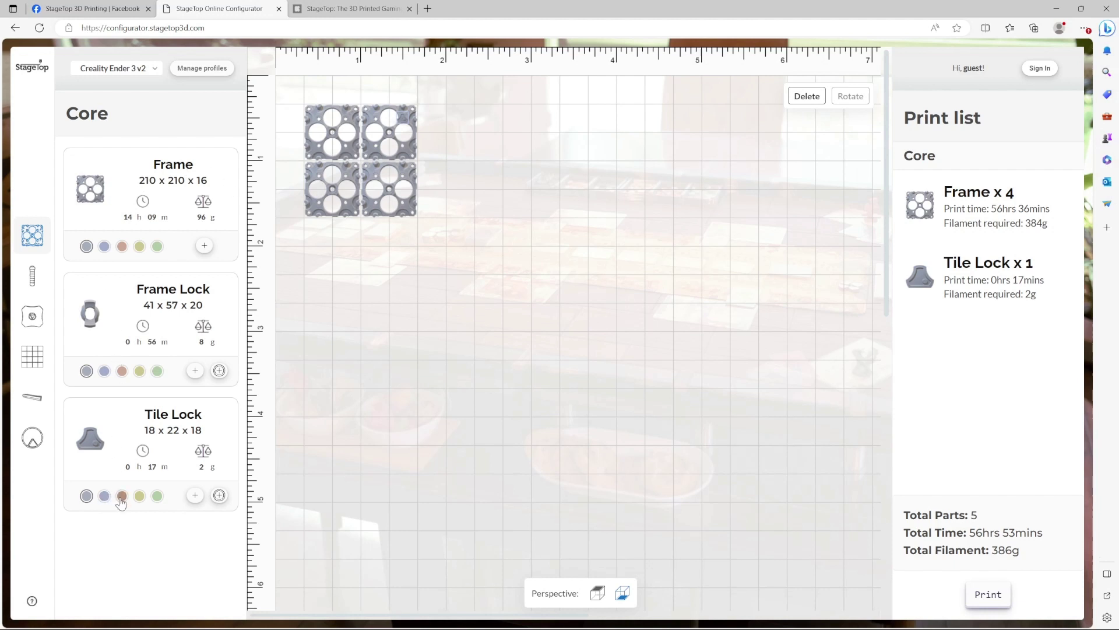
Step: Make Tile Locks green and autofill them to 16 across all four frames
{"action": "left_click", "coordinate": [156, 500]}
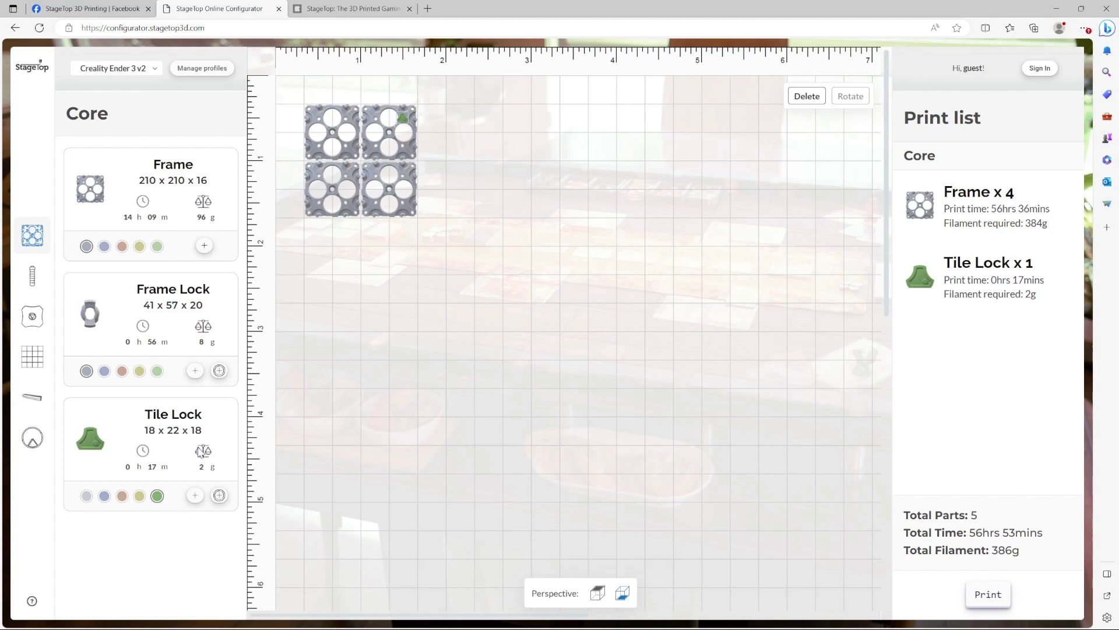
{"action": "left_click", "coordinate": [223, 499]}
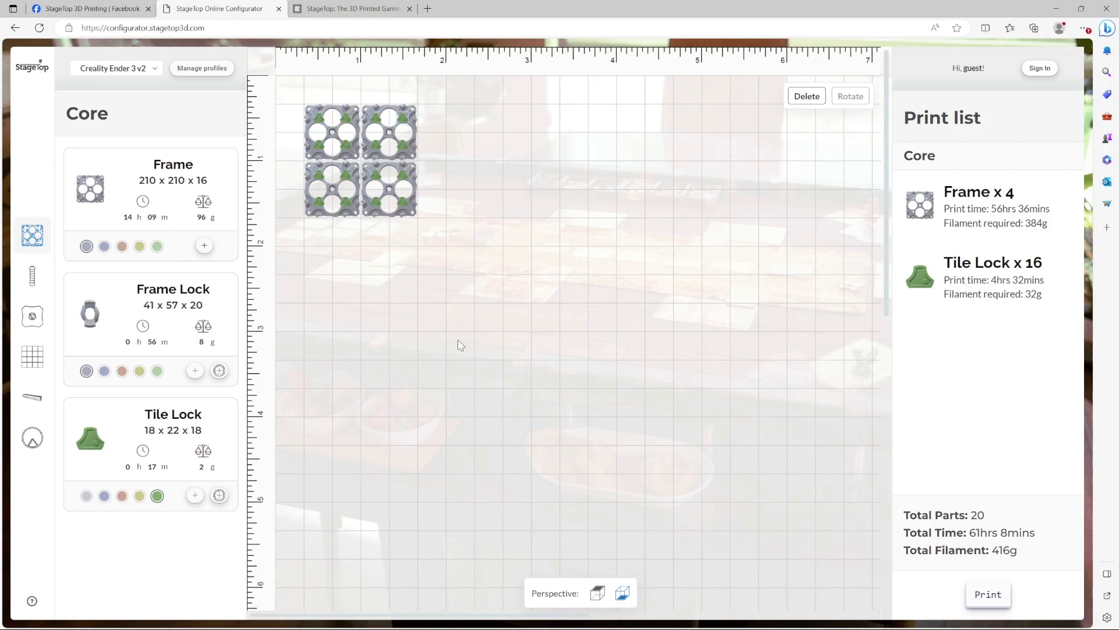
Step: Autofill four terracotta Lite legs under the frames from the Legs list
{"action": "left_click", "coordinate": [32, 277]}
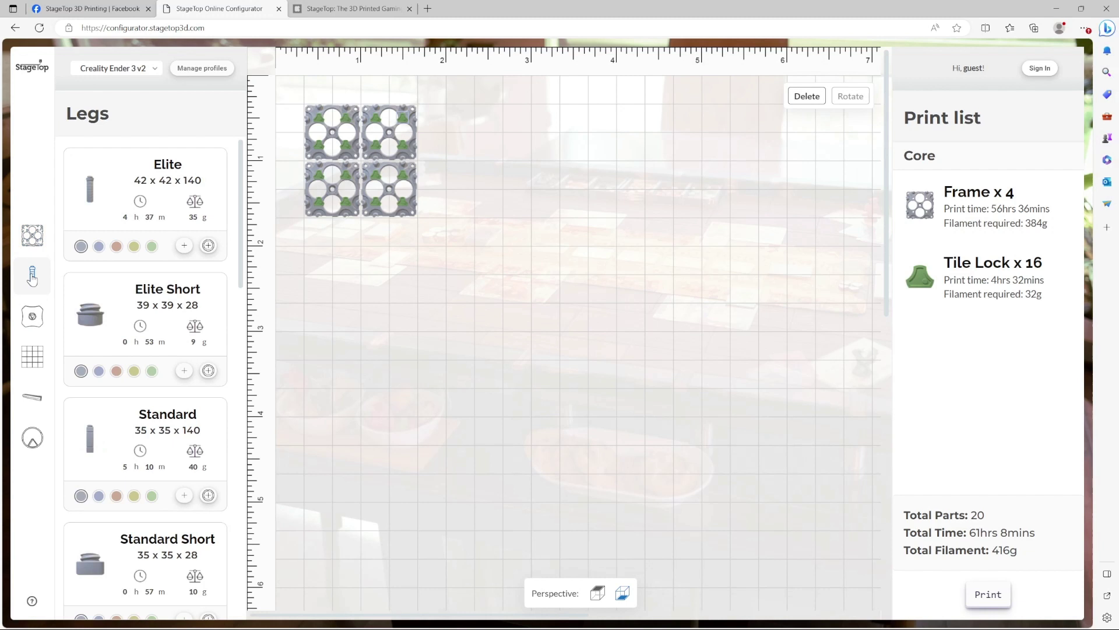
{"action": "scroll", "coordinate": [151, 245], "scroll_direction": "down", "scroll_amount": 5}
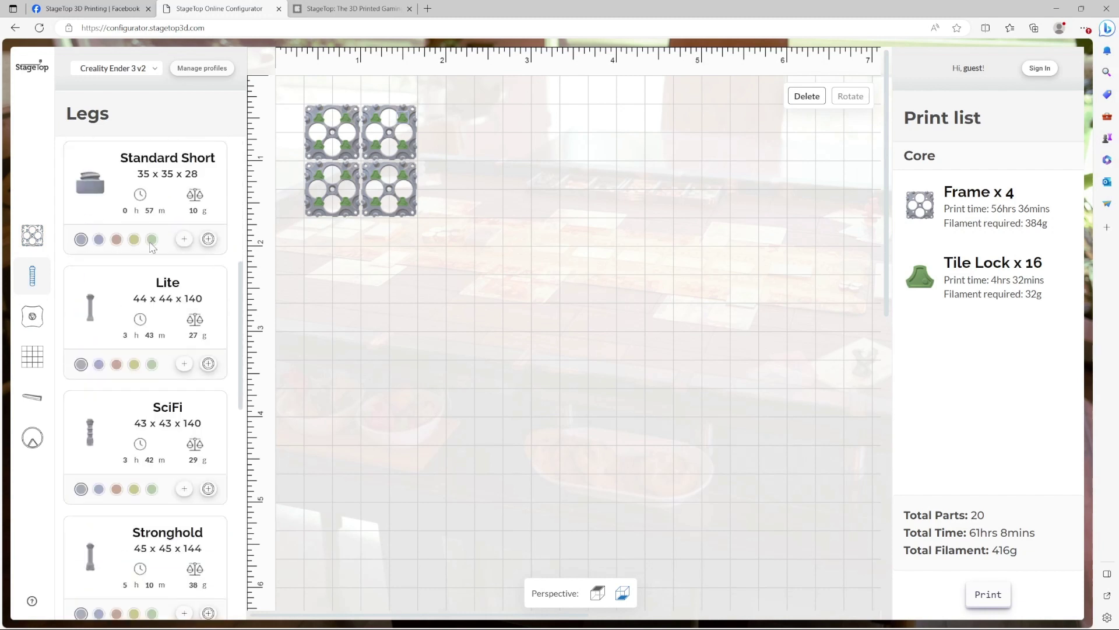
{"action": "scroll", "coordinate": [151, 247], "scroll_direction": "down", "scroll_amount": 1}
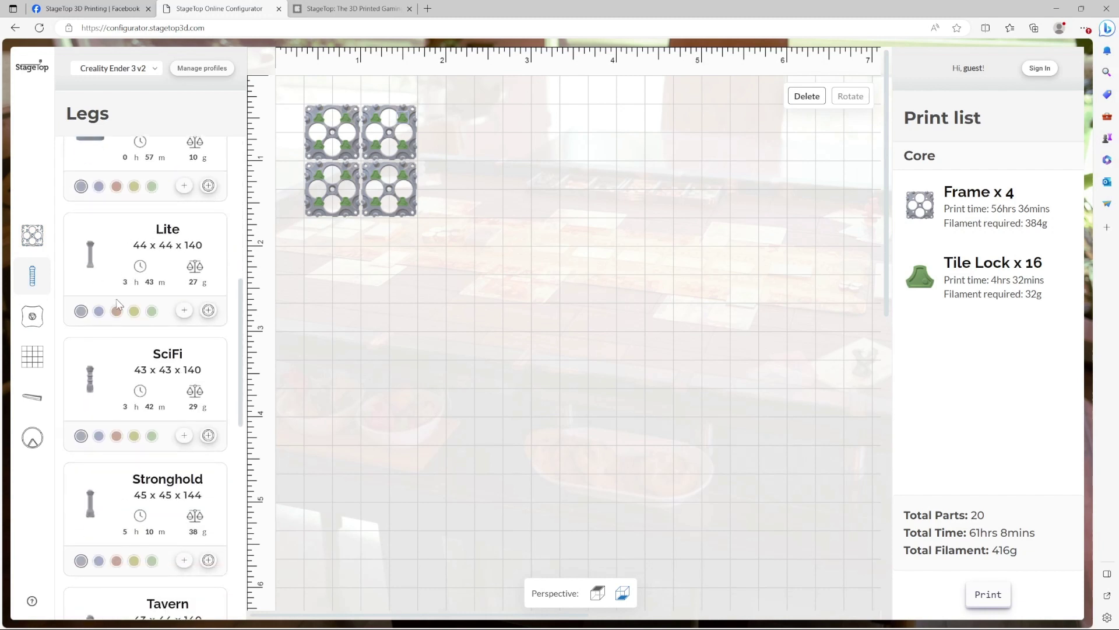
{"action": "left_click", "coordinate": [116, 312]}
{"action": "left_click", "coordinate": [208, 312]}
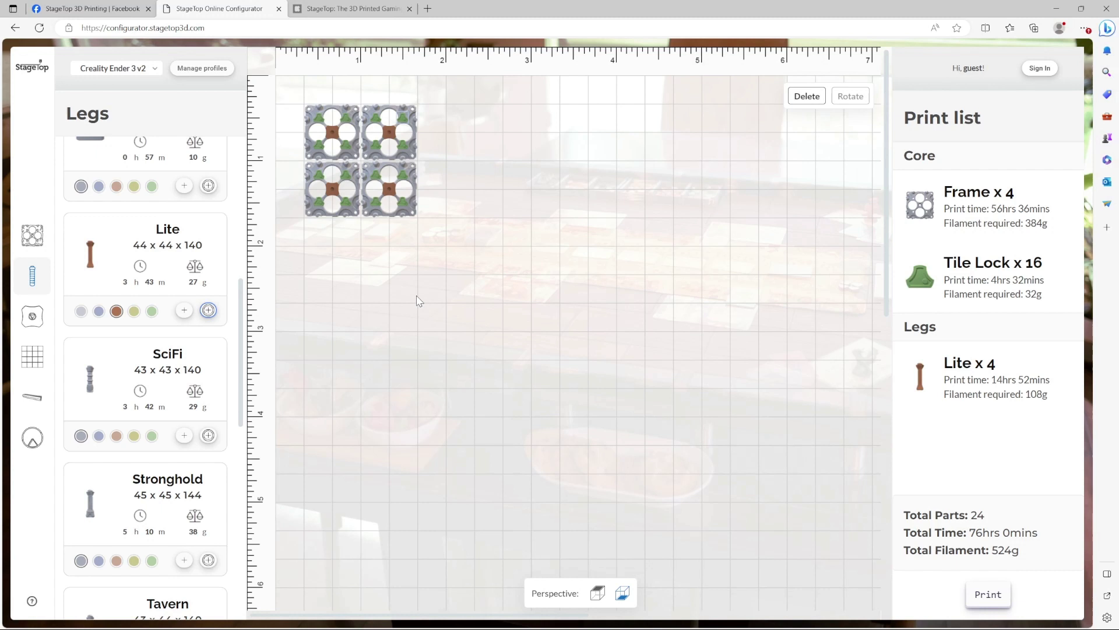
Step: Autofill four brown Lite feet from the Feet list, bringing the plan to 28 parts
{"action": "left_click", "coordinate": [32, 316]}
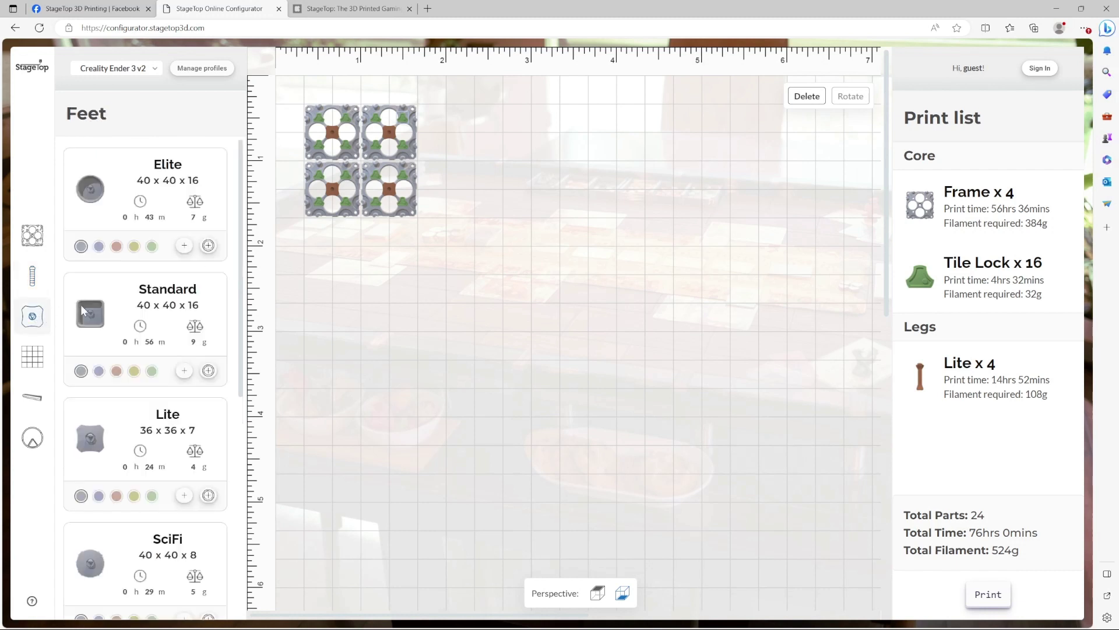
{"action": "scroll", "coordinate": [143, 304], "scroll_direction": "down", "scroll_amount": 1}
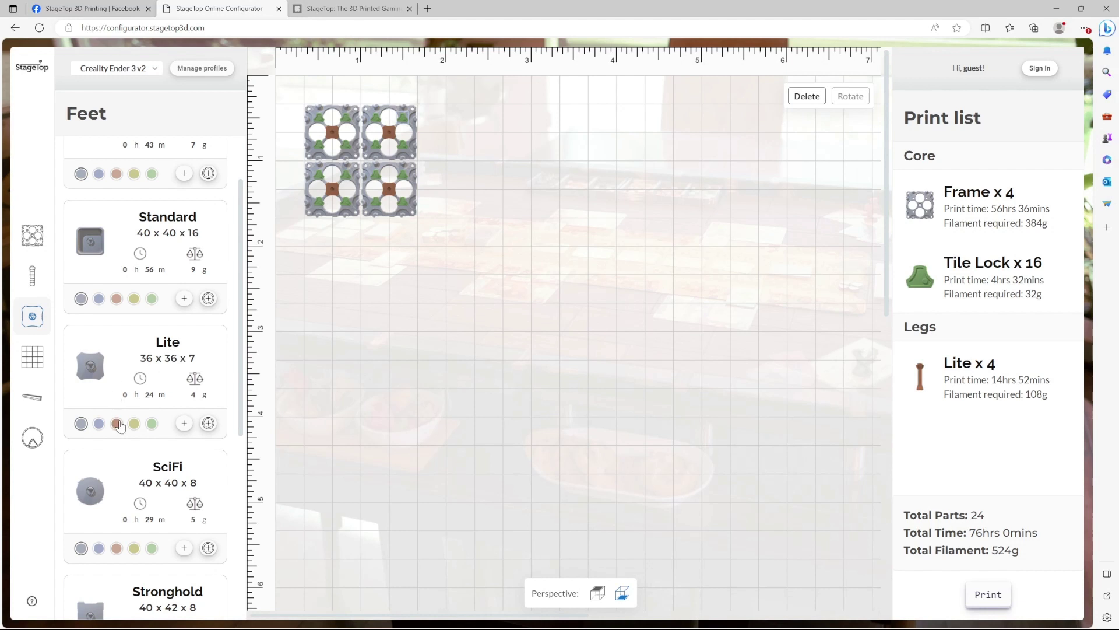
{"action": "left_click", "coordinate": [117, 423]}
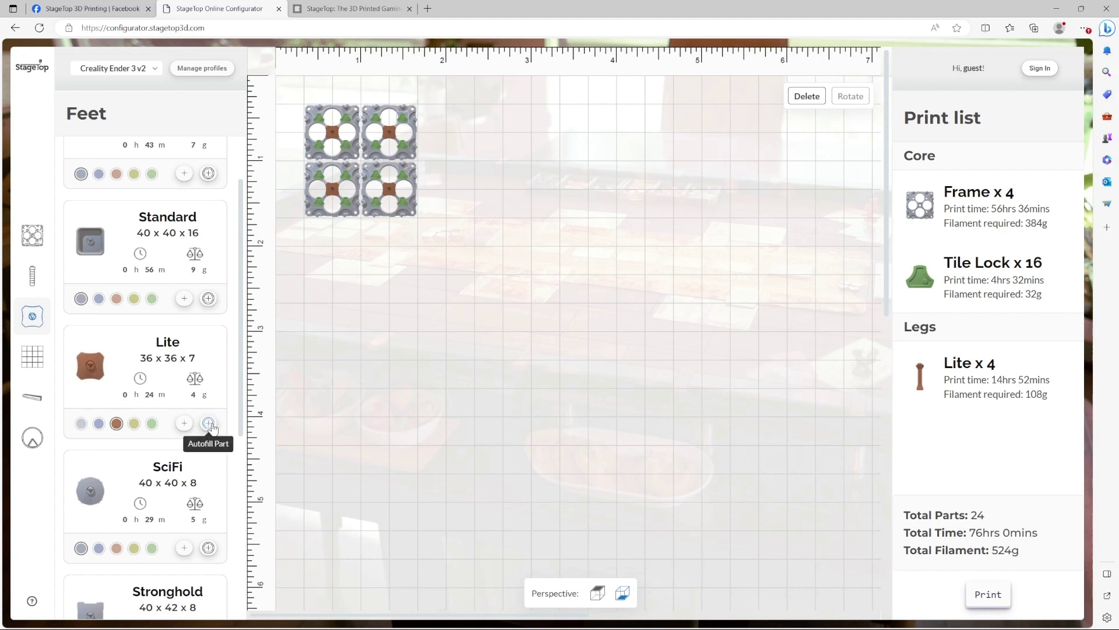
{"action": "left_click", "coordinate": [208, 422]}
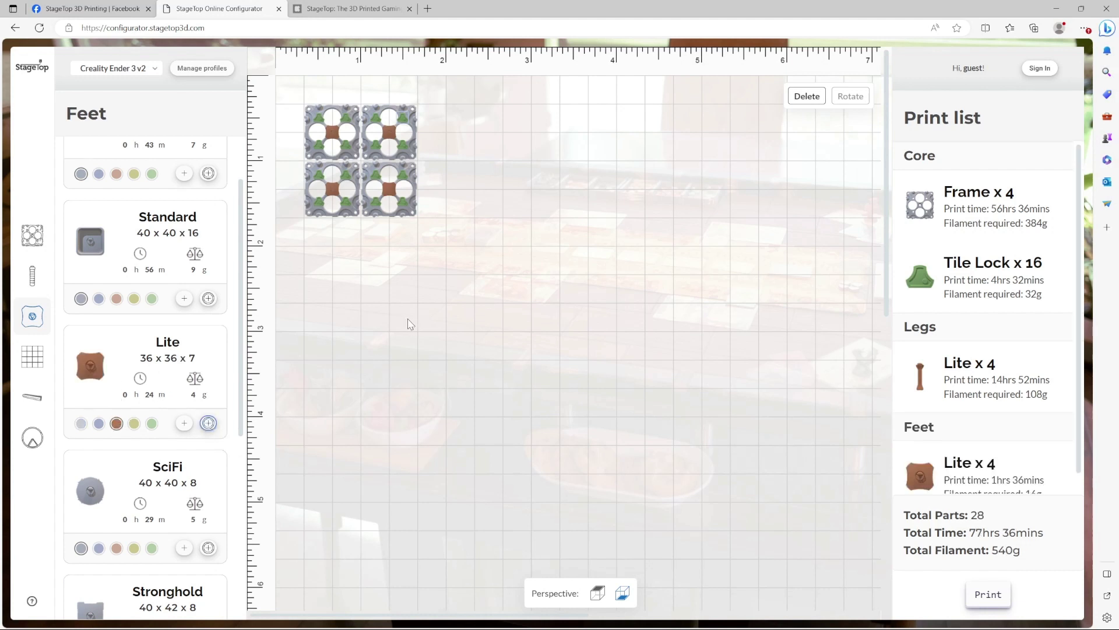
{"action": "left_click", "coordinate": [488, 278]}
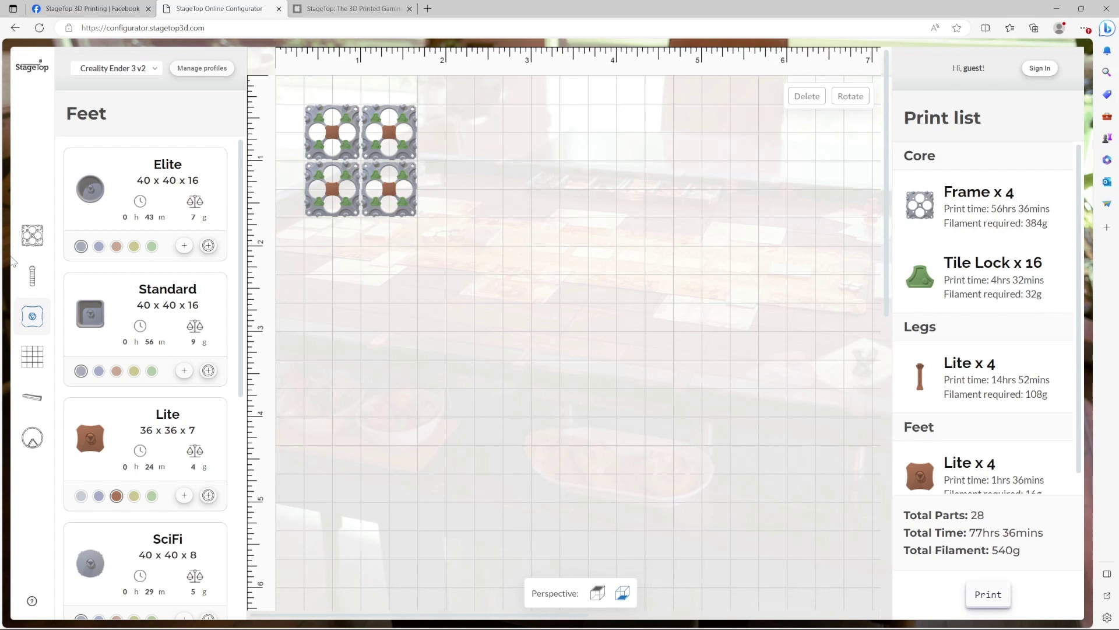
Step: Add two blue Standard rails along the frames' bottom and right edges
{"action": "left_click", "coordinate": [33, 397]}
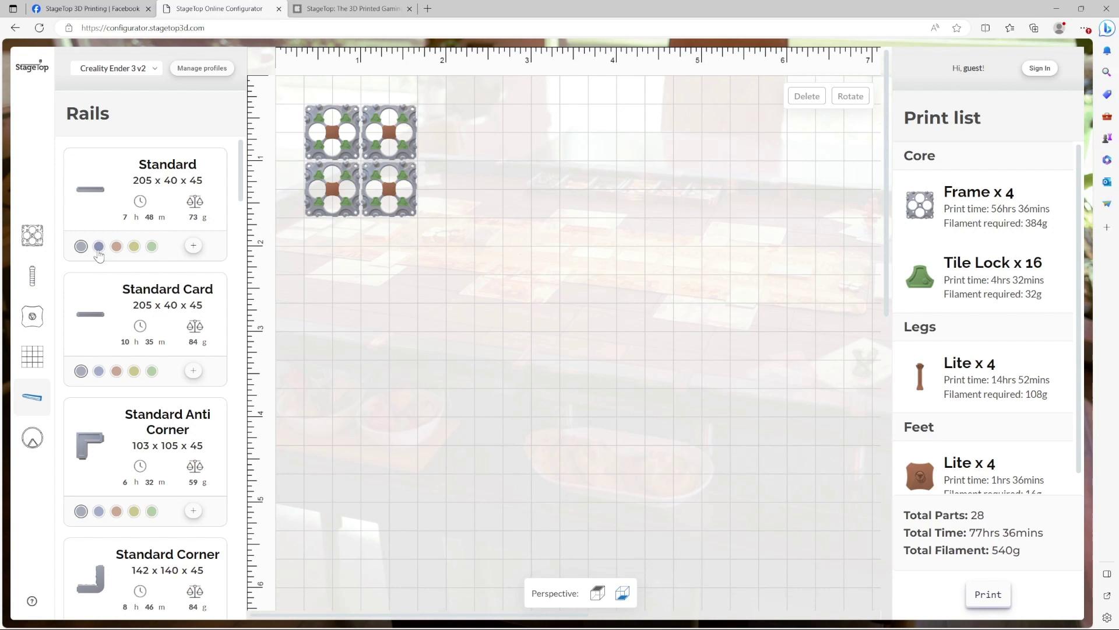
{"action": "left_click", "coordinate": [98, 247]}
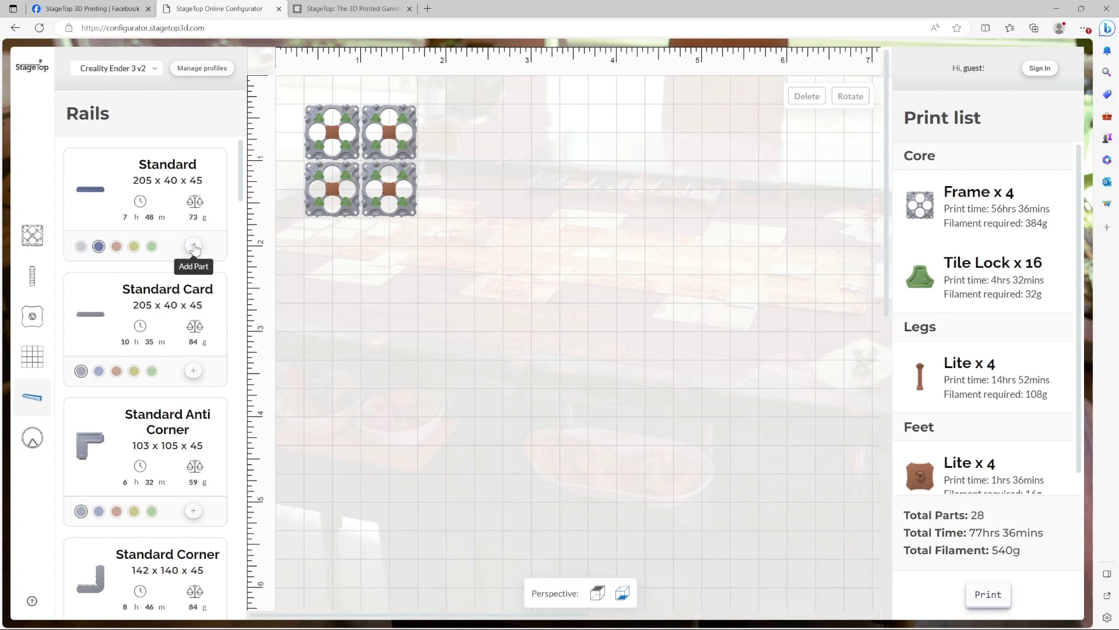
{"action": "left_click", "coordinate": [194, 246]}
{"action": "left_click_drag", "start_coordinate": [506, 110], "coordinate": [369, 209]}
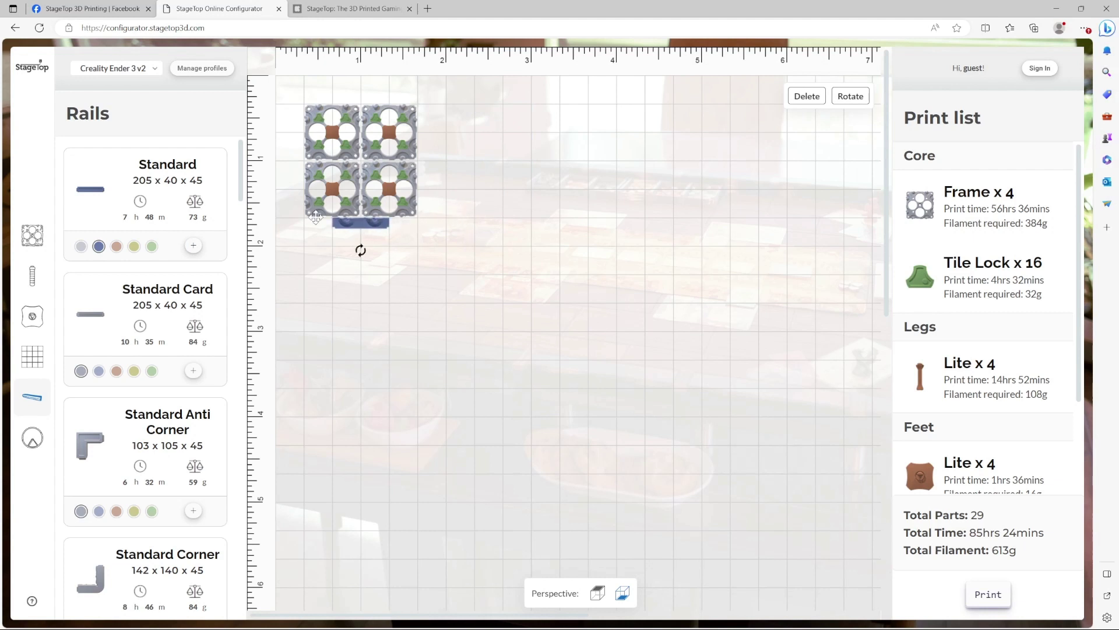
{"action": "left_click", "coordinate": [194, 245]}
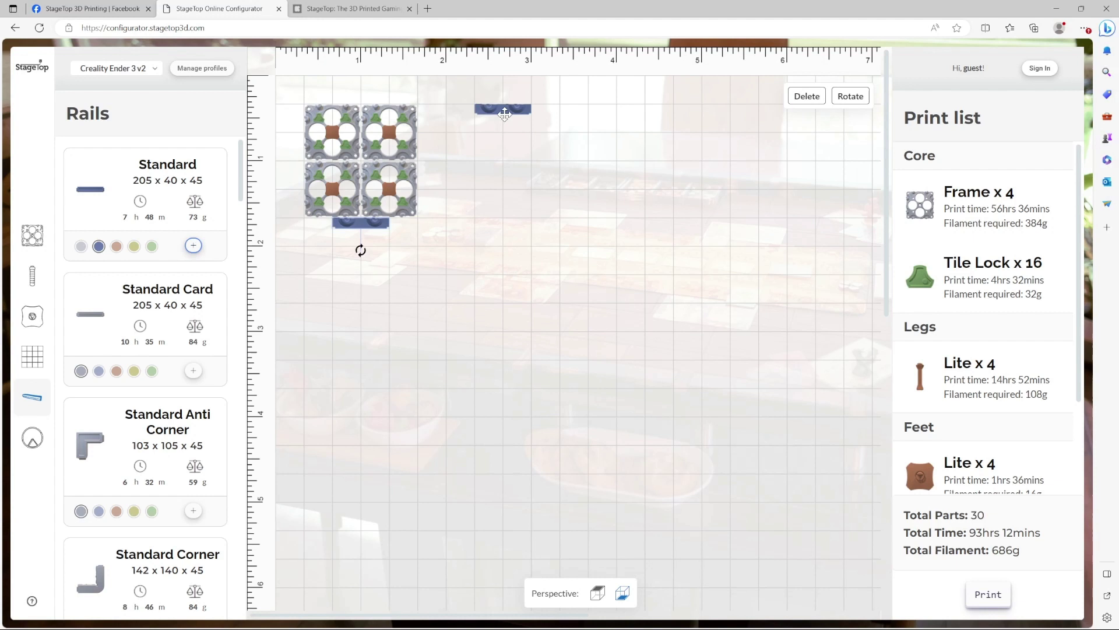
{"action": "left_click_drag", "start_coordinate": [505, 110], "coordinate": [489, 196]}
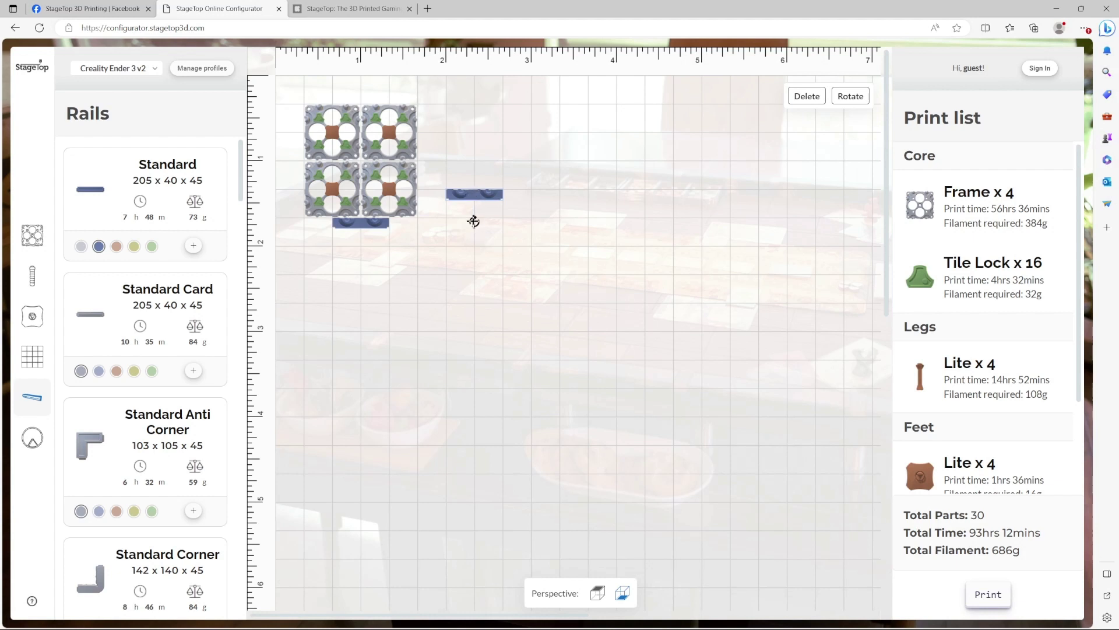
{"action": "left_click_drag", "start_coordinate": [473, 221], "coordinate": [504, 208]}
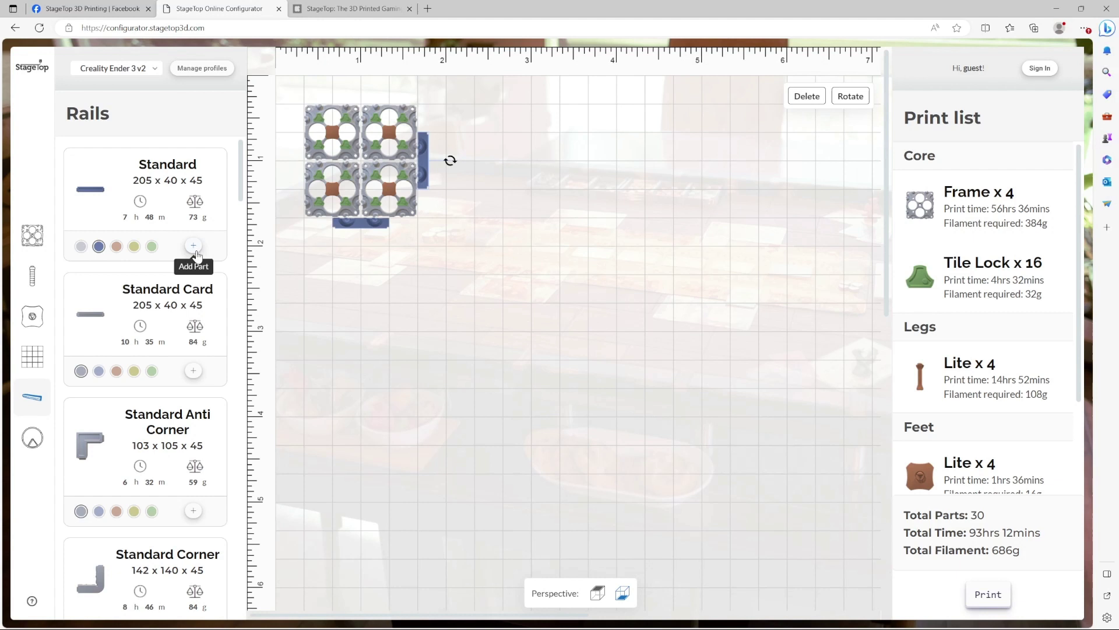
Step: Rotate and fit two more blue Standard rails along the left and top edges
{"action": "left_click", "coordinate": [194, 252]}
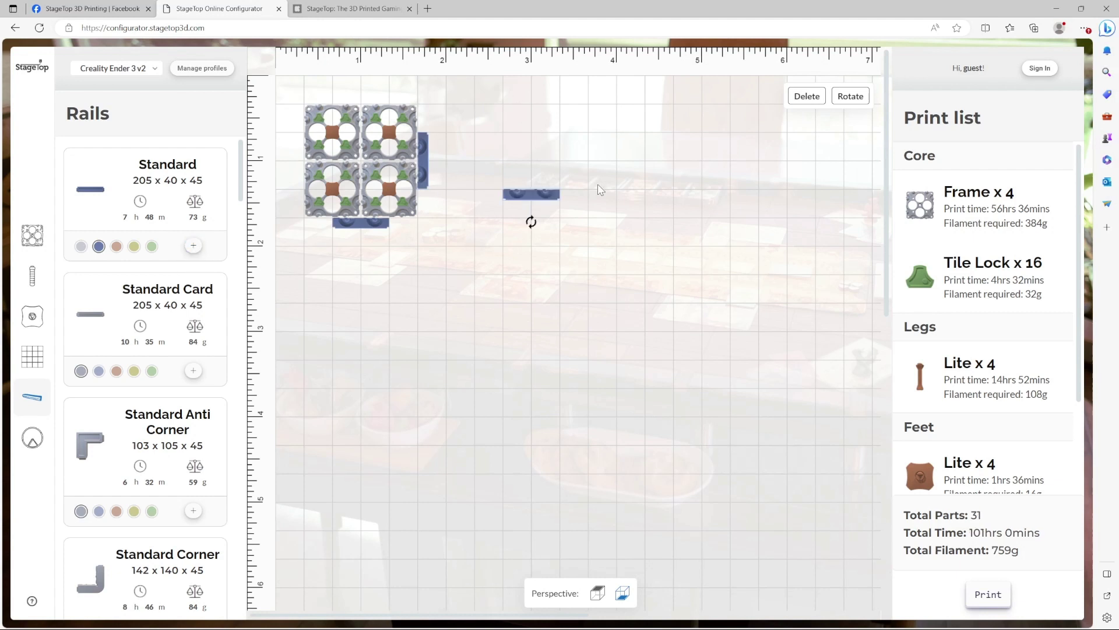
{"action": "left_click", "coordinate": [854, 102]}
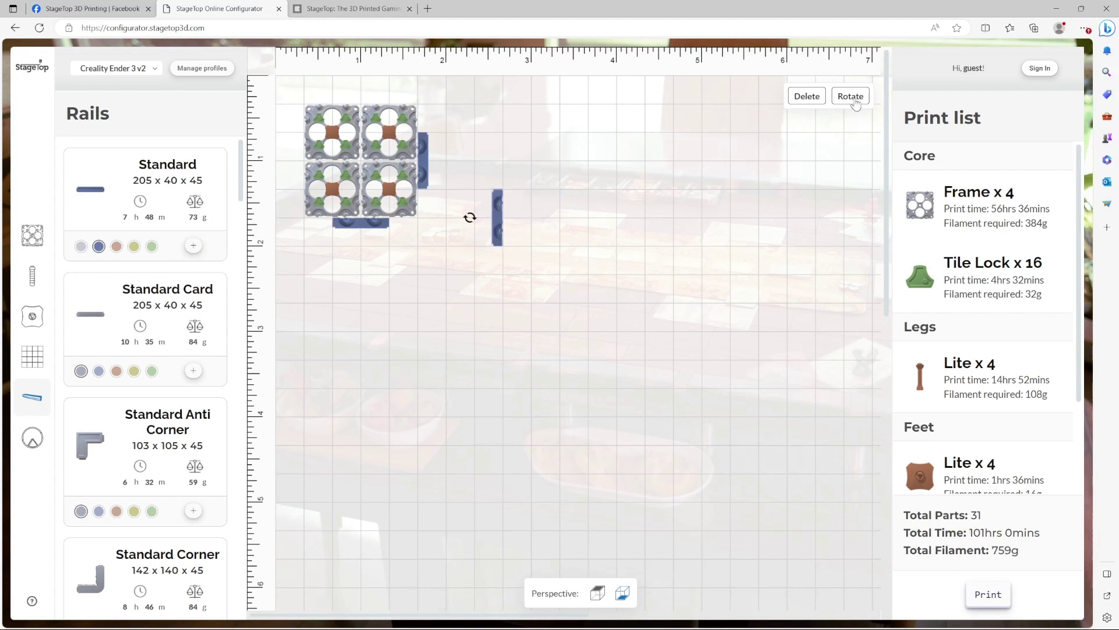
{"action": "left_click", "coordinate": [854, 102]}
{"action": "left_click", "coordinate": [854, 102]}
{"action": "left_click", "coordinate": [854, 102]}
{"action": "left_click", "coordinate": [854, 102]}
{"action": "left_click_drag", "start_coordinate": [496, 210], "coordinate": [308, 150]}
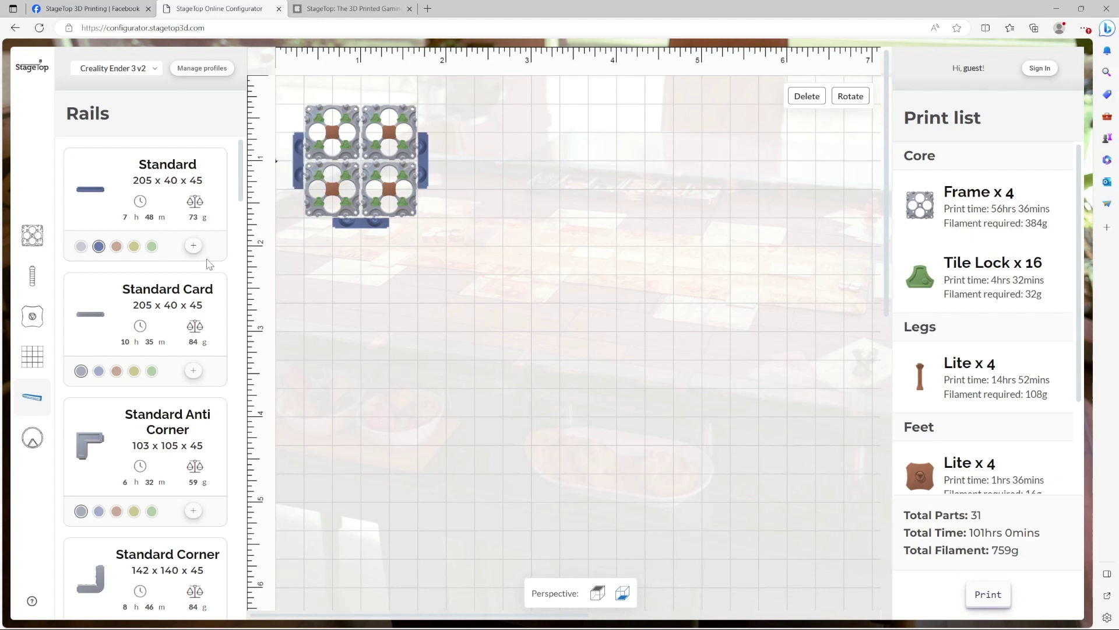
{"action": "left_click", "coordinate": [193, 245]}
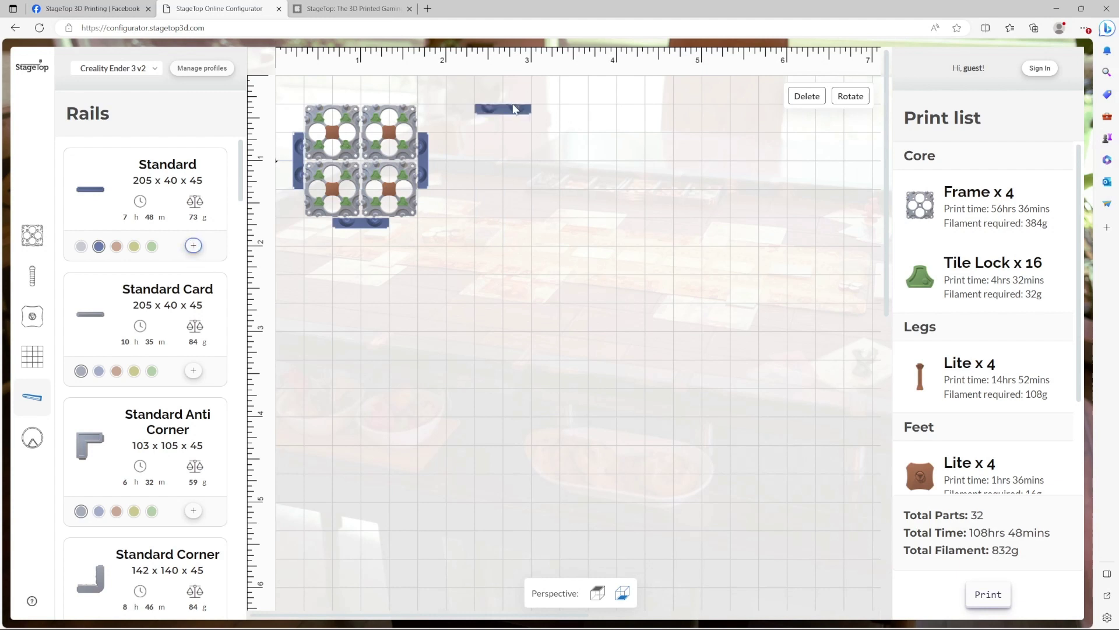
{"action": "left_click_drag", "start_coordinate": [503, 136], "coordinate": [370, 100]}
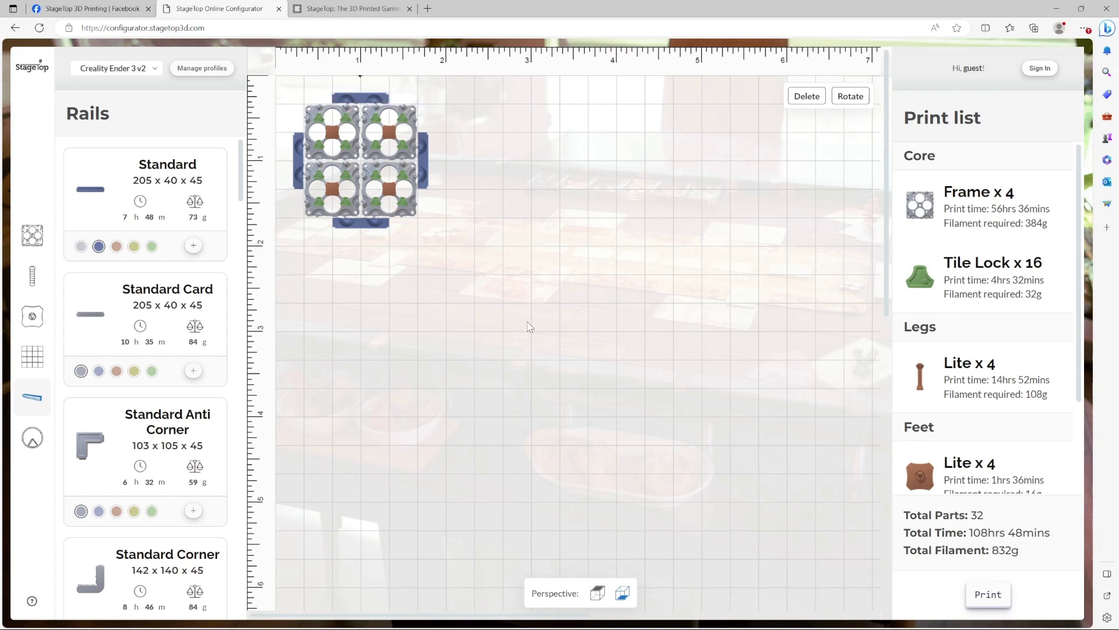
{"action": "scroll", "coordinate": [181, 284], "scroll_direction": "down", "scroll_amount": 2}
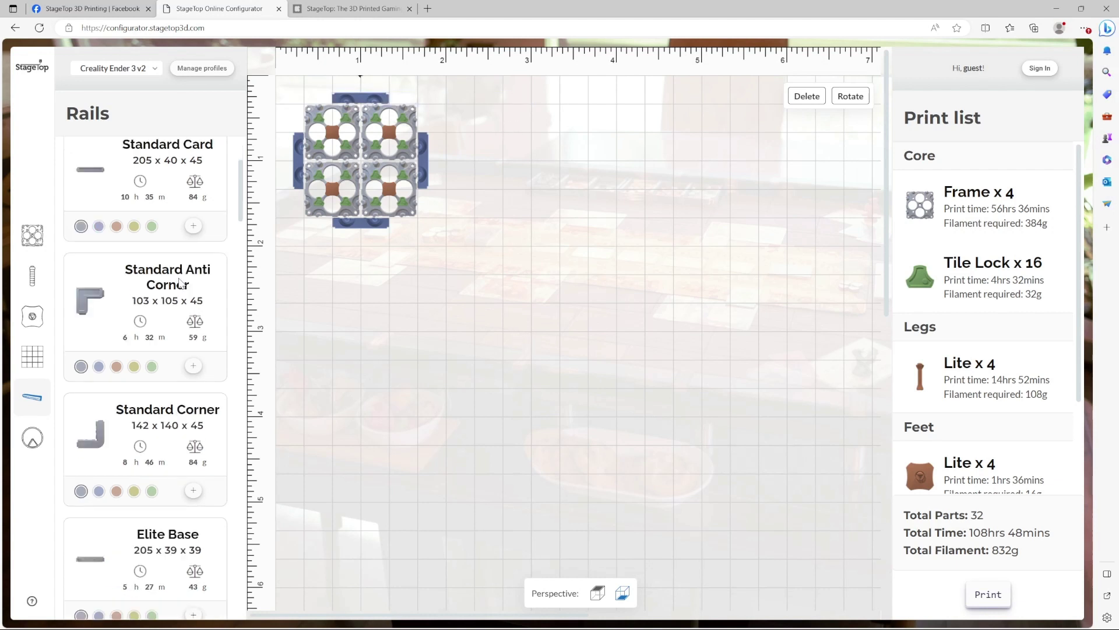
{"action": "scroll", "coordinate": [181, 284], "scroll_direction": "down", "scroll_amount": 1}
Step: Add four blue Standard Corners and fit two at the bottom-right and bottom-left
{"action": "left_click", "coordinate": [99, 418]}
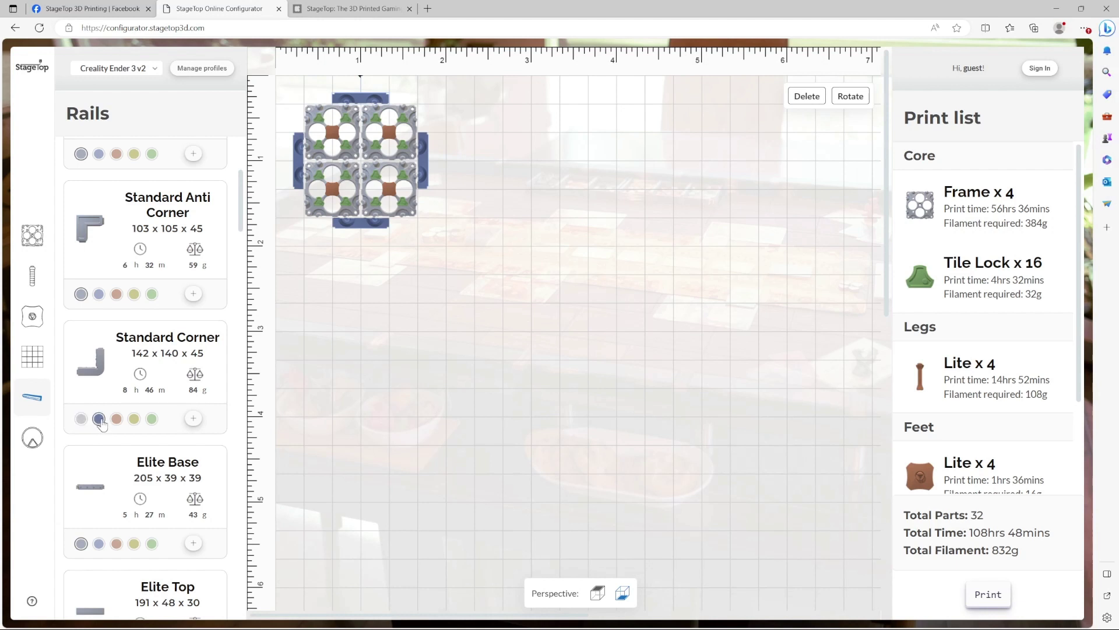
{"action": "left_click", "coordinate": [193, 419]}
{"action": "left_click", "coordinate": [193, 418]}
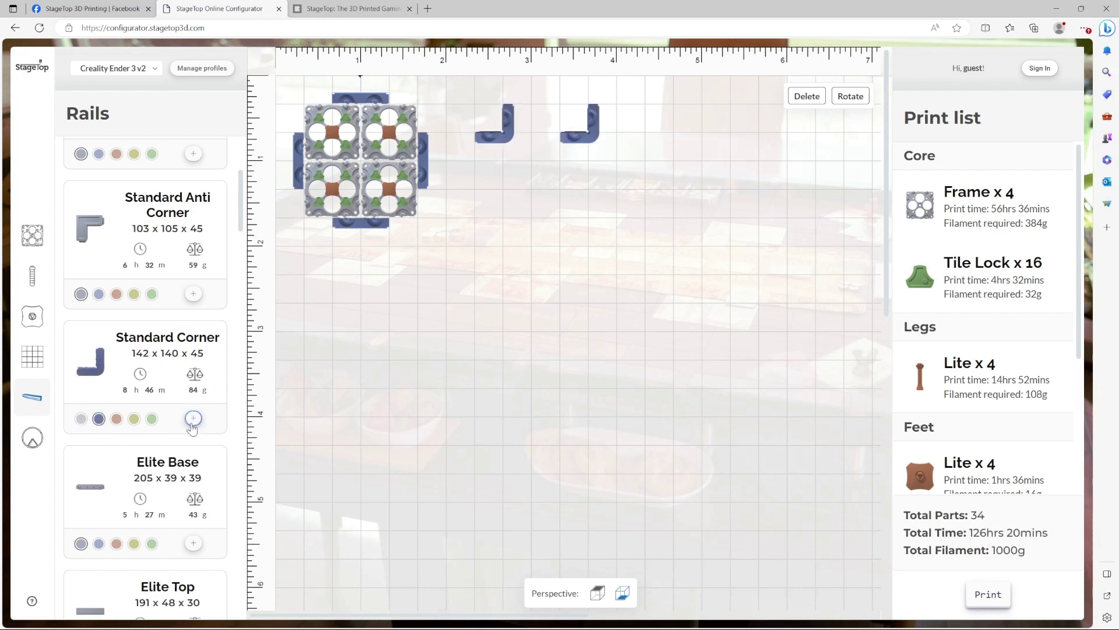
{"action": "left_click", "coordinate": [193, 424]}
{"action": "left_click", "coordinate": [193, 424]}
{"action": "left_click_drag", "start_coordinate": [512, 139], "coordinate": [432, 228]}
{"action": "left_click_drag", "start_coordinate": [583, 126], "coordinate": [312, 220]}
Step: Rotate and fit the remaining two corner pieces at the top-right and top-left
{"action": "left_click", "coordinate": [679, 116]}
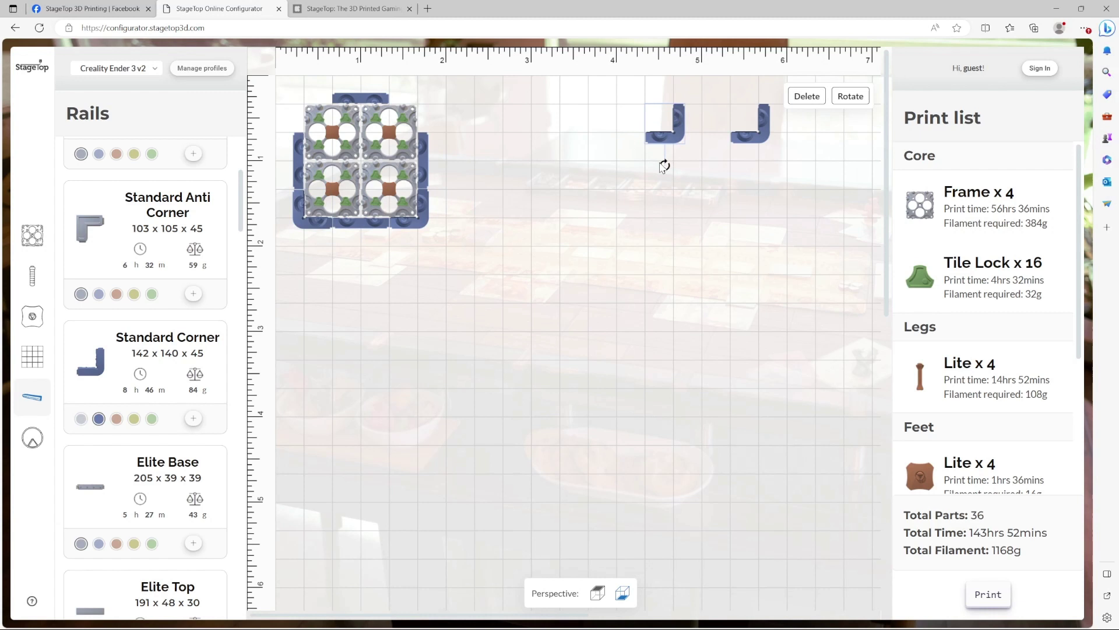
{"action": "left_click_drag", "start_coordinate": [665, 165], "coordinate": [427, 102]}
{"action": "left_click", "coordinate": [752, 125]}
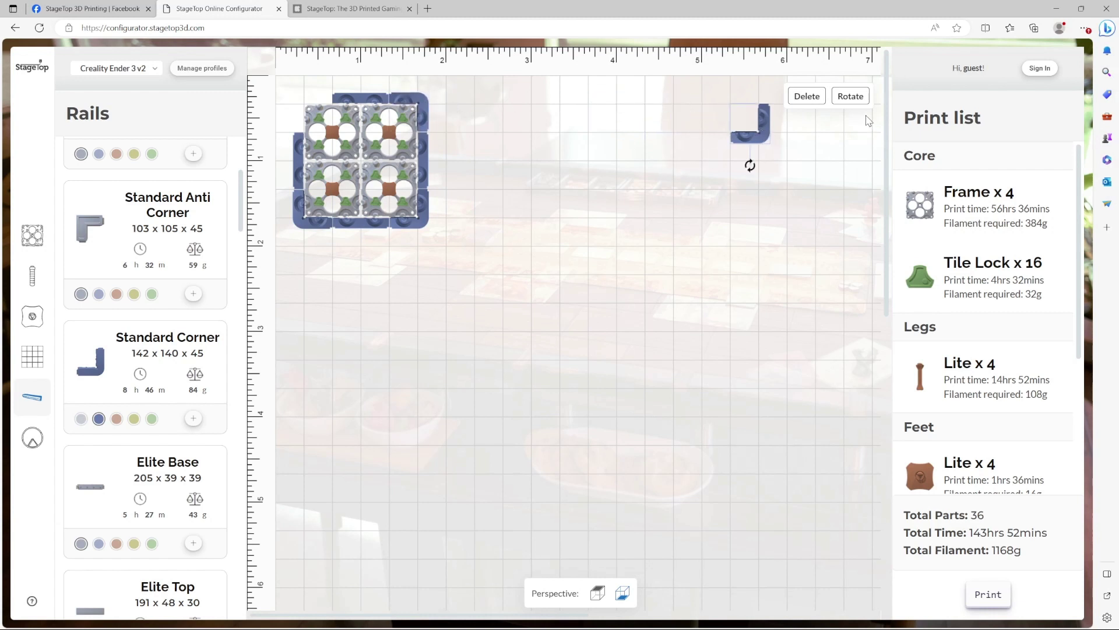
{"action": "left_click", "coordinate": [851, 96]}
{"action": "left_click", "coordinate": [851, 96]}
{"action": "left_click_drag", "start_coordinate": [692, 87], "coordinate": [301, 125]}
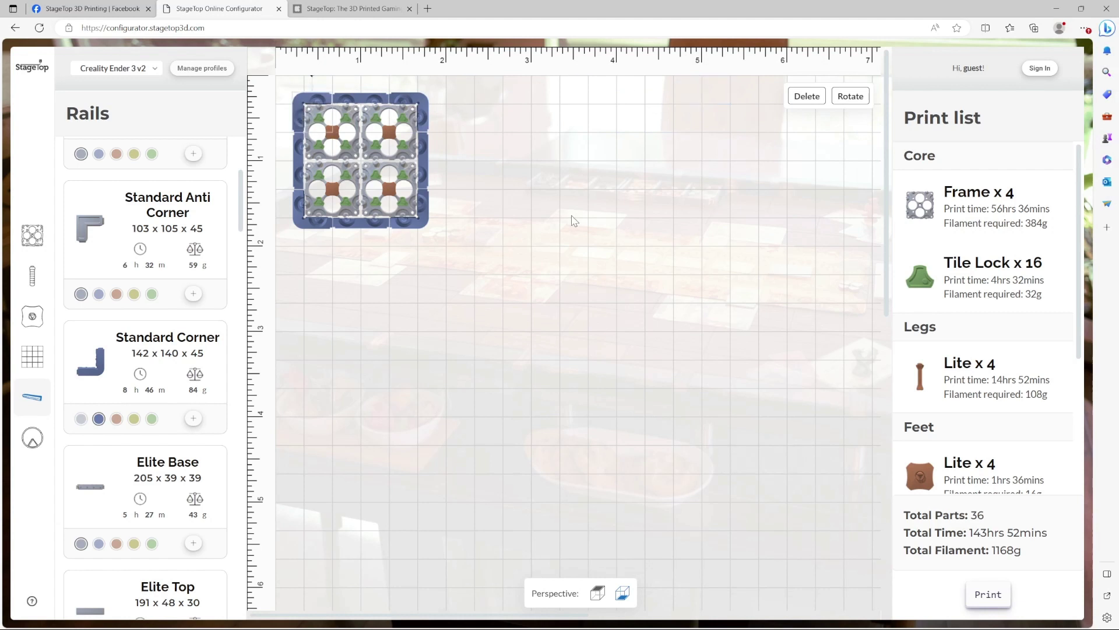
{"action": "left_click", "coordinate": [521, 432]}
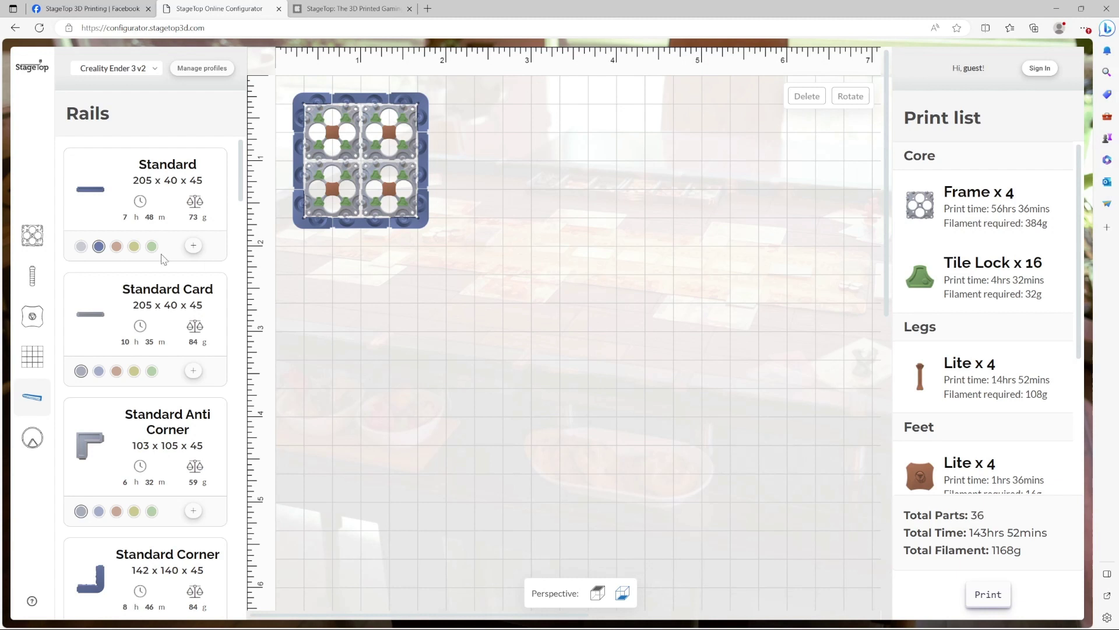
Step: Autofill 24 yellow Frame Locks across the board, then view it from directly above
{"action": "left_click", "coordinate": [32, 235]}
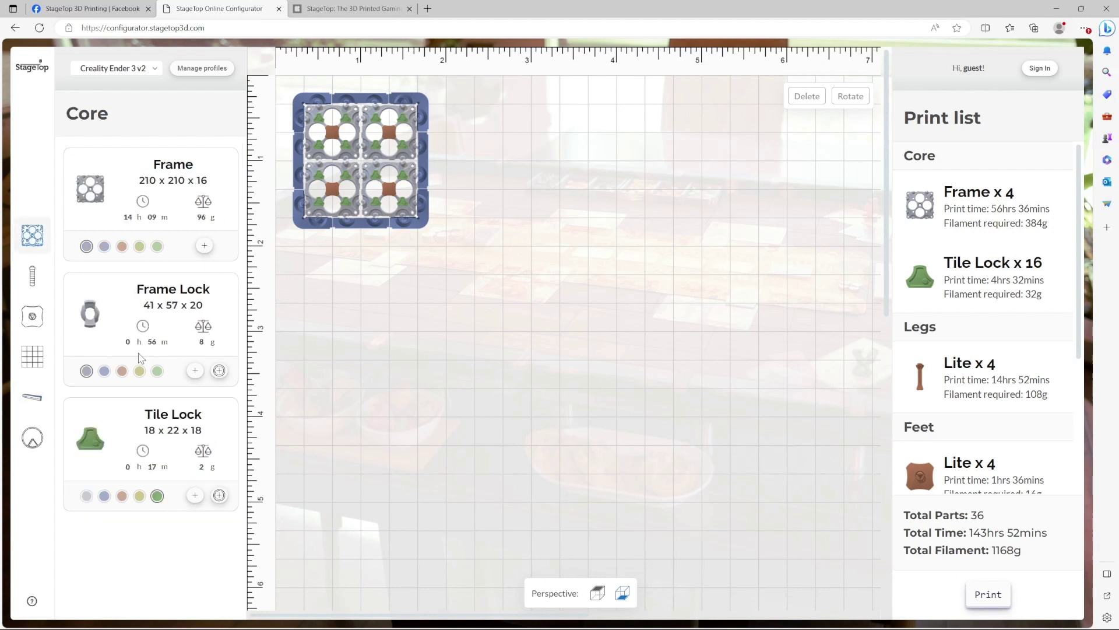
{"action": "left_click", "coordinate": [140, 371]}
{"action": "left_click", "coordinate": [218, 371]}
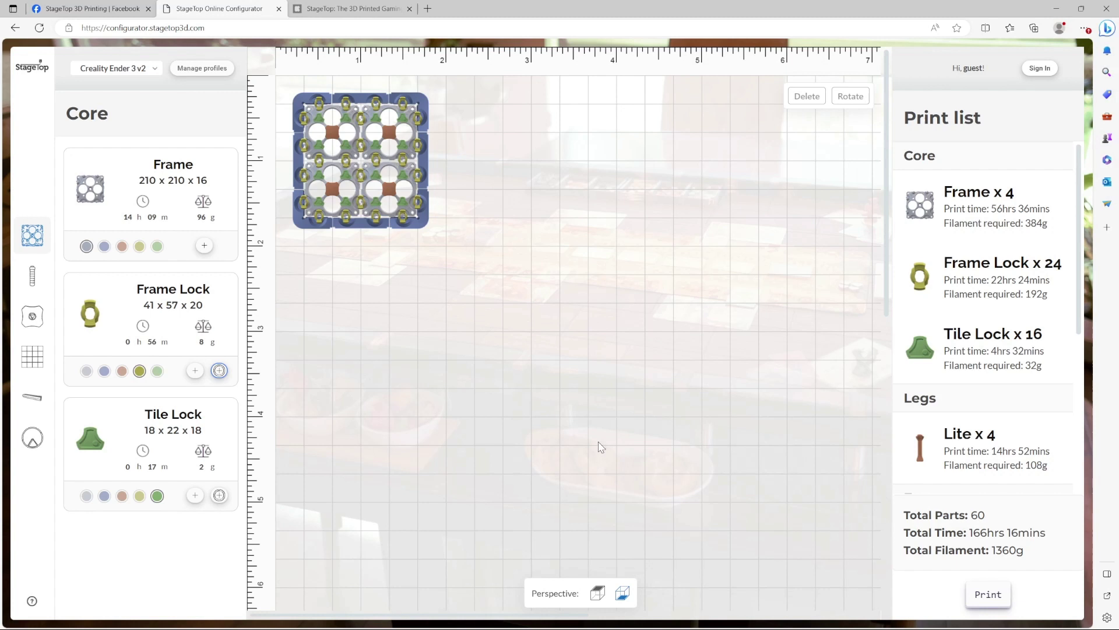
{"action": "left_click", "coordinate": [605, 599]}
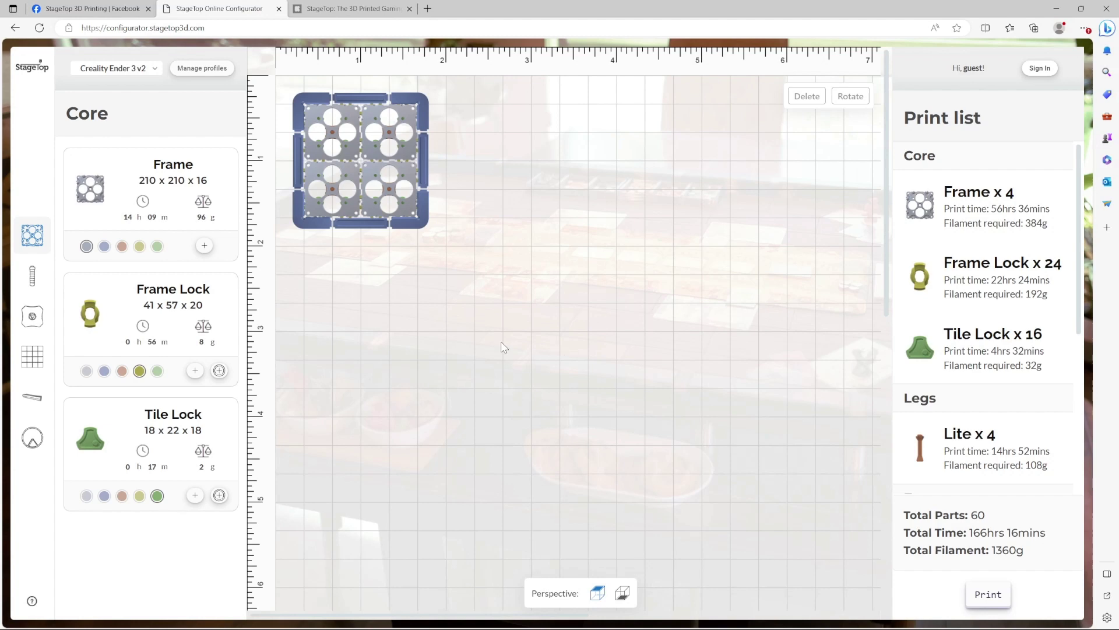
Step: Add one Cobblestone Full tile and four Cobblestone Corner tiles to the plan
{"action": "left_click", "coordinate": [32, 356]}
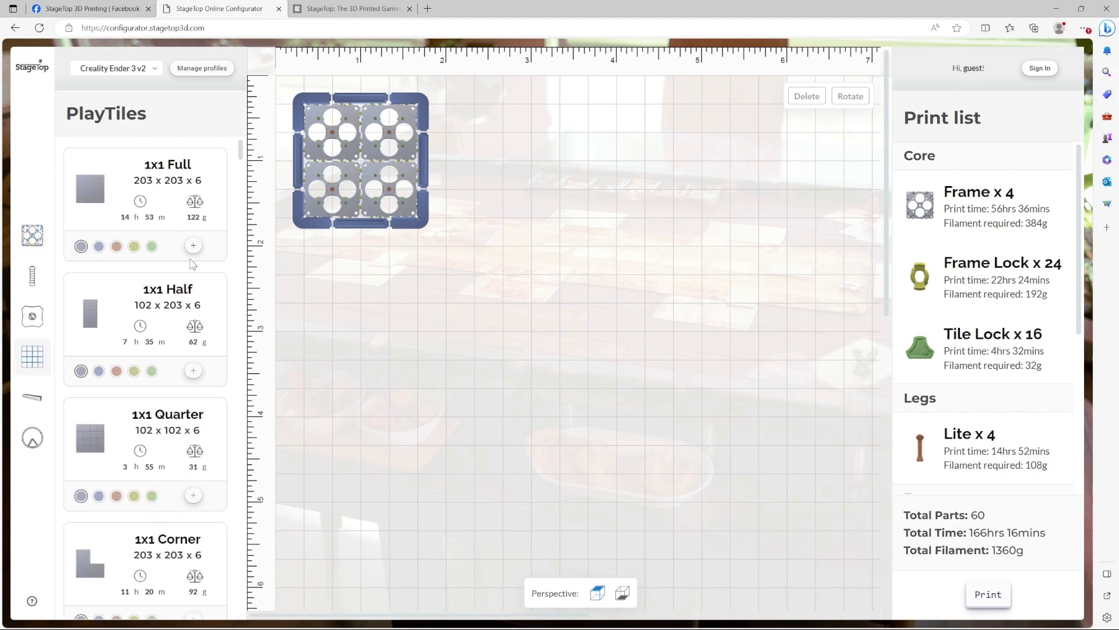
{"action": "scroll", "coordinate": [158, 205], "scroll_direction": "down", "scroll_amount": 5}
{"action": "scroll", "coordinate": [158, 205], "scroll_direction": "down", "scroll_amount": 20}
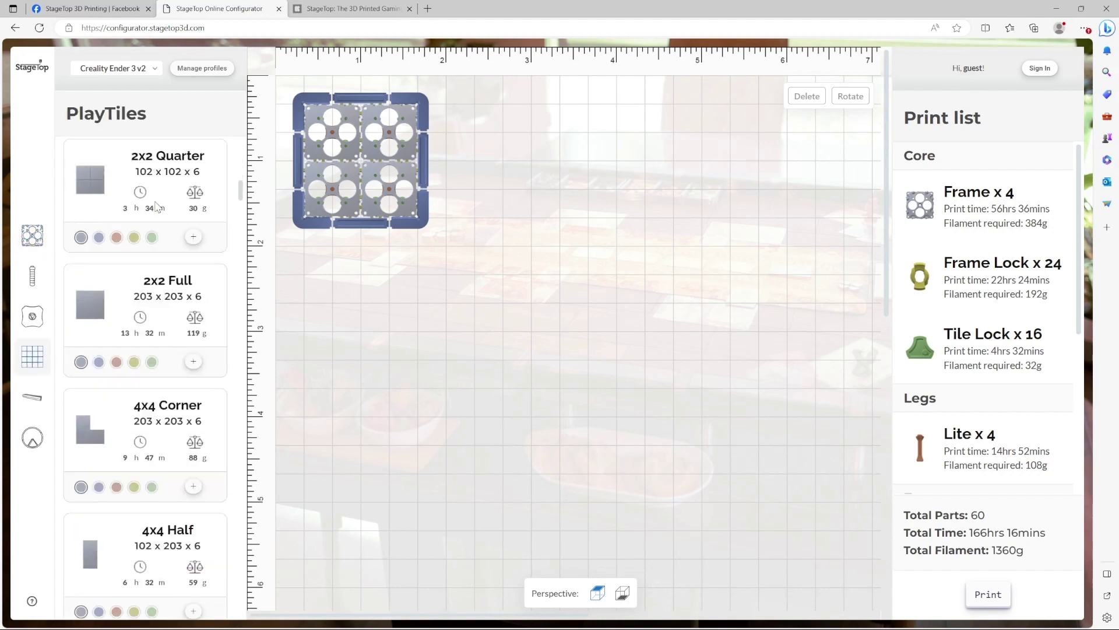
{"action": "scroll", "coordinate": [145, 218], "scroll_direction": "down", "scroll_amount": 10}
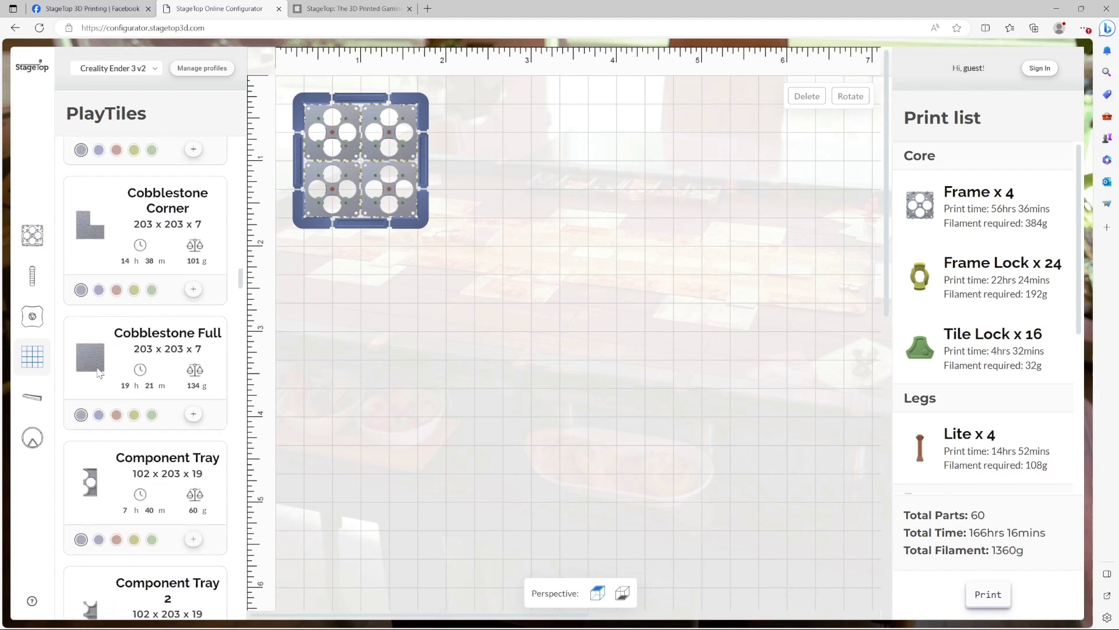
{"action": "left_click", "coordinate": [194, 412]}
{"action": "left_click", "coordinate": [193, 290]}
{"action": "left_click", "coordinate": [194, 290]}
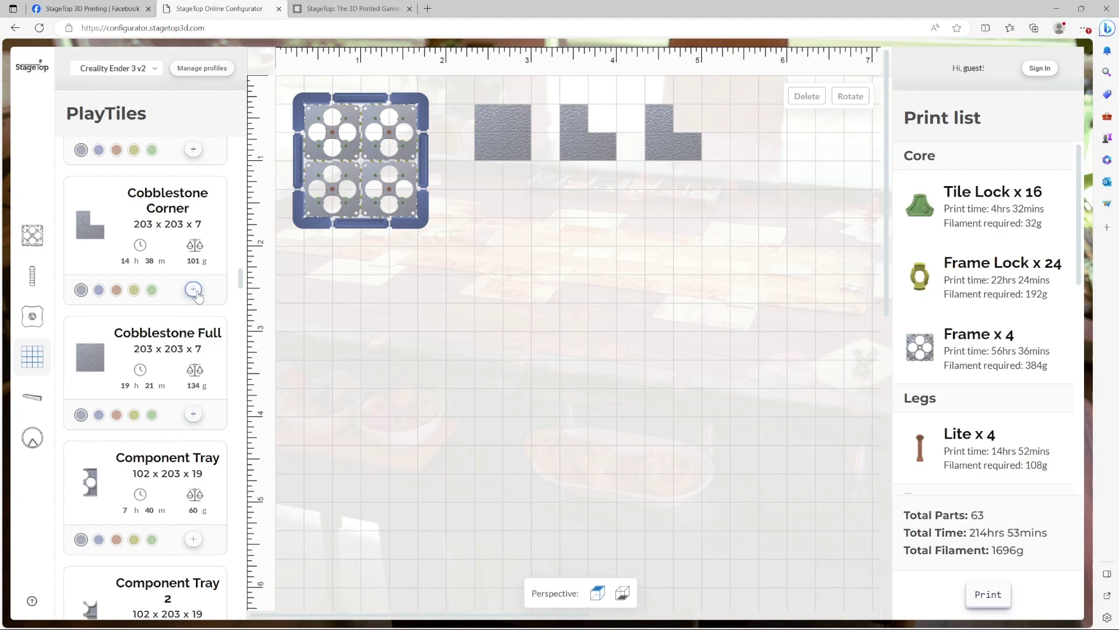
{"action": "left_click", "coordinate": [194, 290]}
{"action": "left_click", "coordinate": [193, 290]}
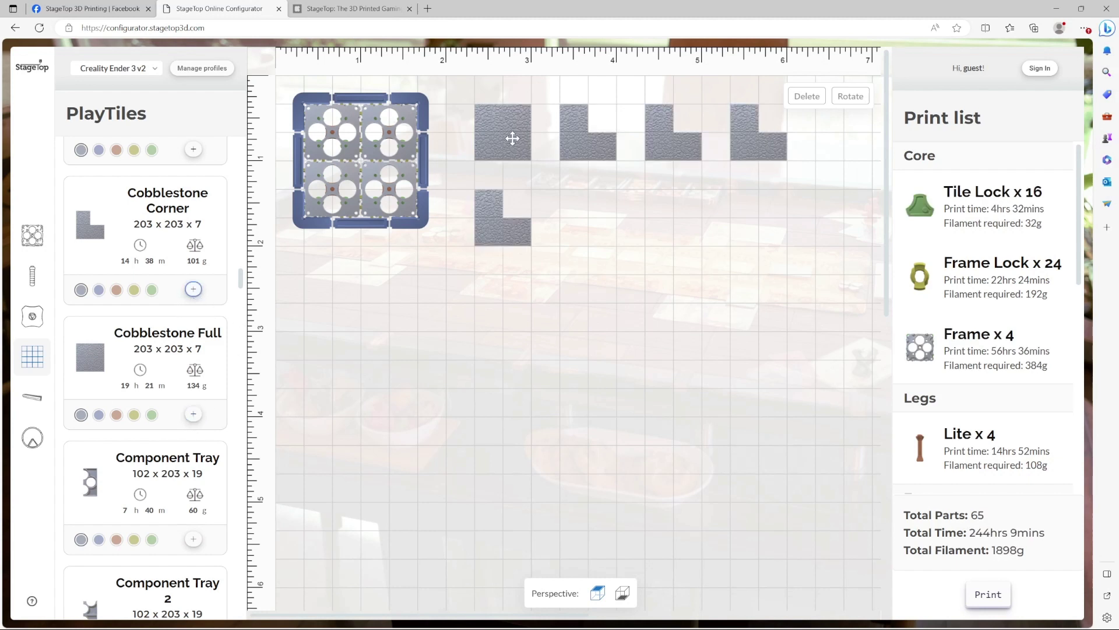
Step: Place the full tile at the centre and corner tiles at lower-left and top-left
{"action": "left_click_drag", "start_coordinate": [510, 132], "coordinate": [372, 155]}
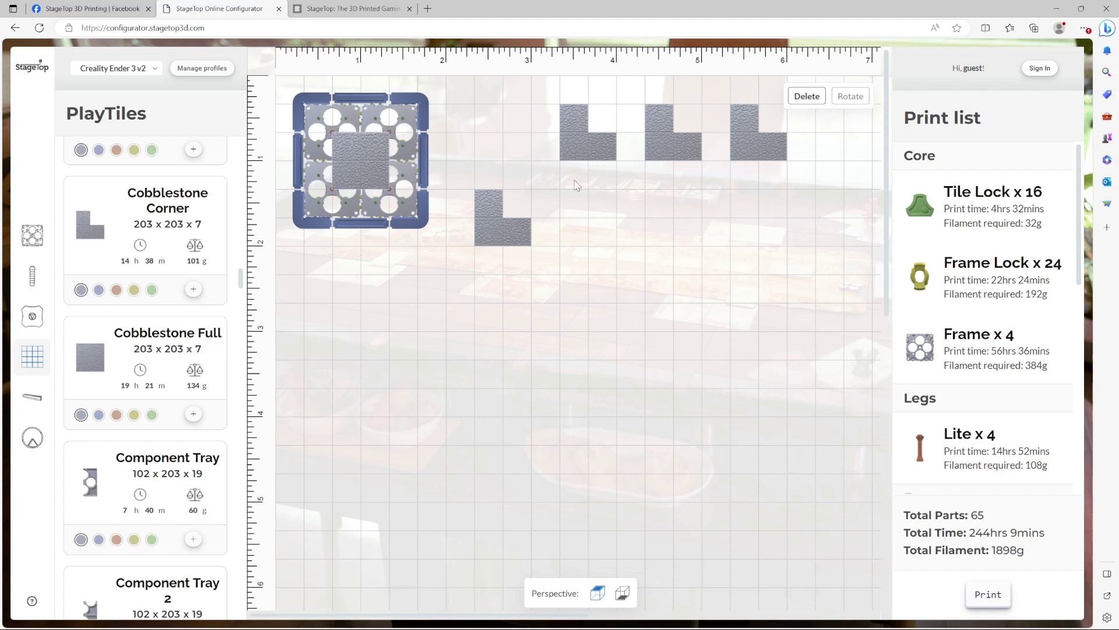
{"action": "left_click_drag", "start_coordinate": [581, 146], "coordinate": [340, 200]}
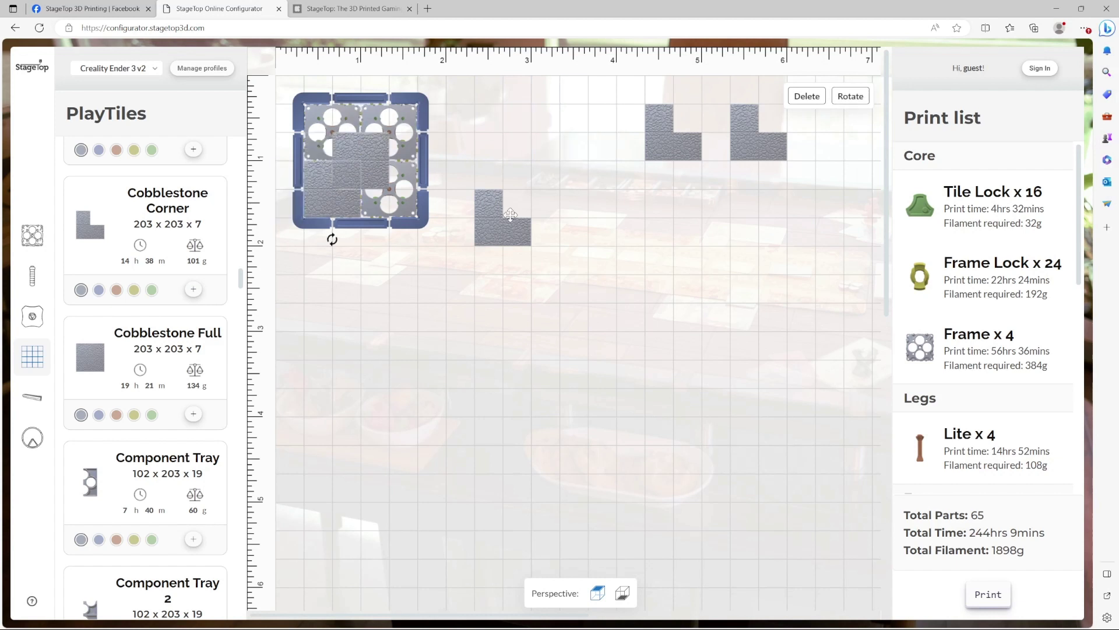
{"action": "left_click", "coordinate": [492, 220]}
{"action": "left_click_drag", "start_coordinate": [502, 268], "coordinate": [330, 136]}
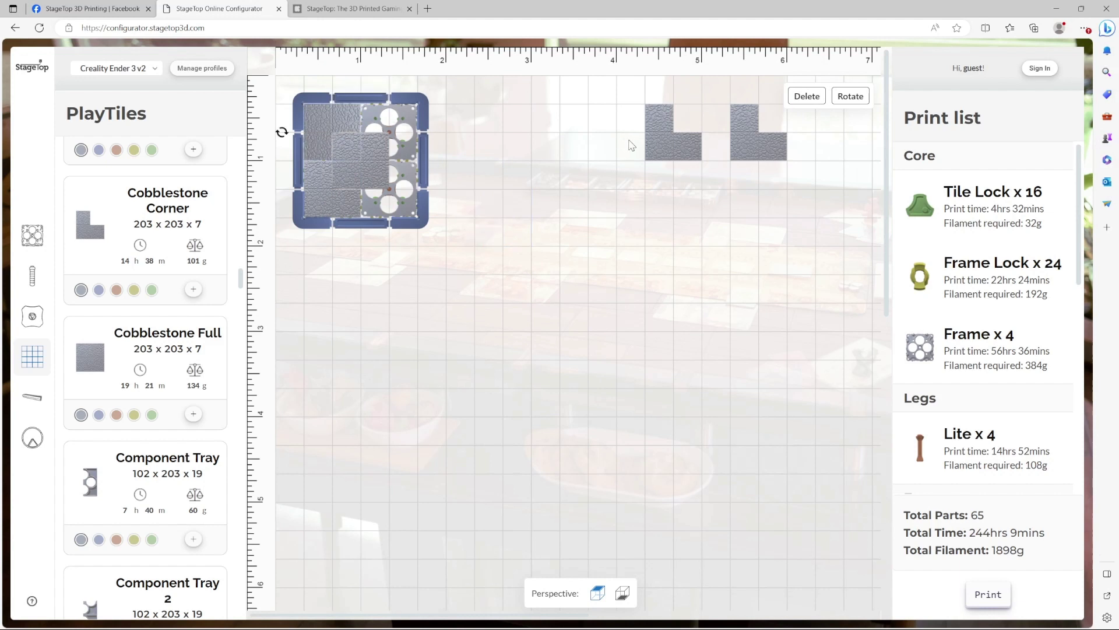
Step: Rotate and fit the last two corner tiles, finishing in the bottom-right corner
{"action": "left_click_drag", "start_coordinate": [656, 136], "coordinate": [484, 193]}
{"action": "left_click_drag", "start_coordinate": [502, 238], "coordinate": [395, 126]}
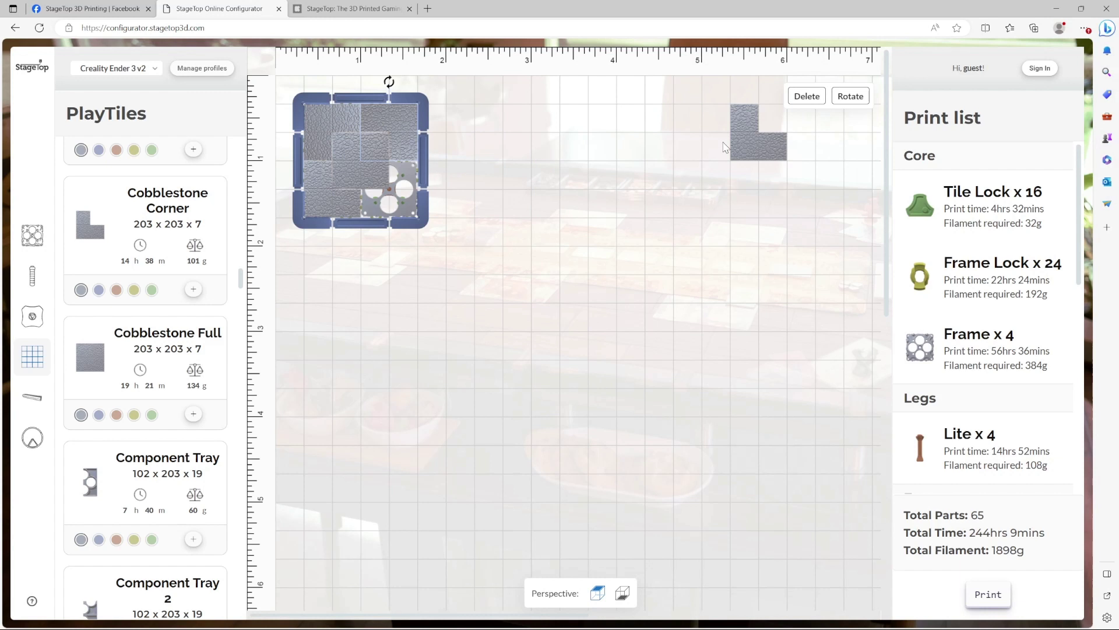
{"action": "left_click_drag", "start_coordinate": [725, 147], "coordinate": [498, 175]}
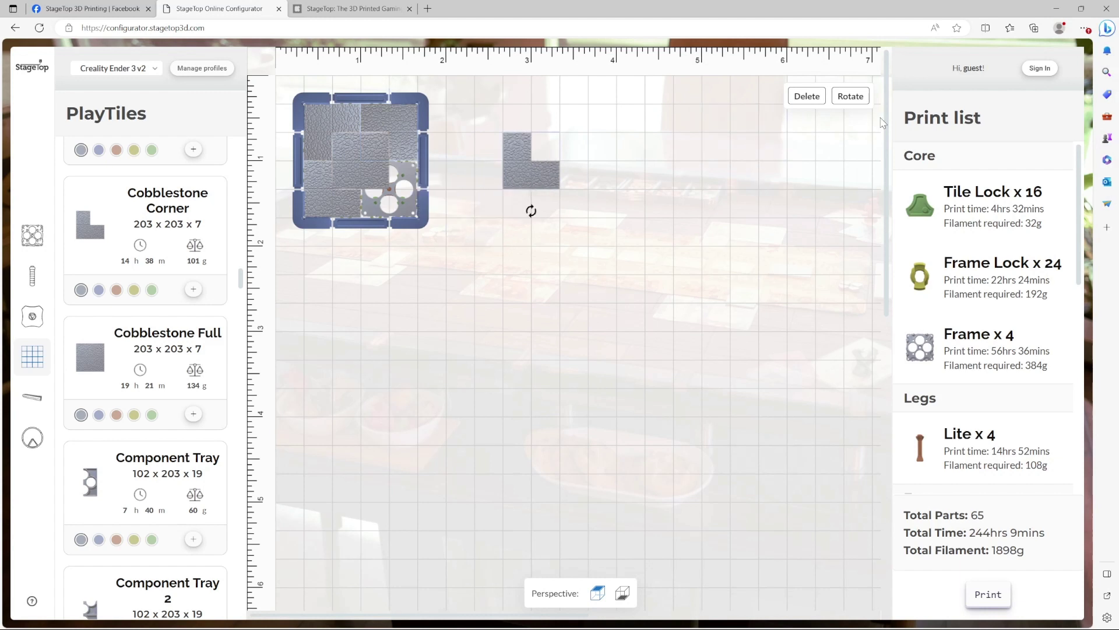
{"action": "left_click", "coordinate": [857, 96]}
{"action": "left_click", "coordinate": [857, 96]}
{"action": "left_click", "coordinate": [857, 96]}
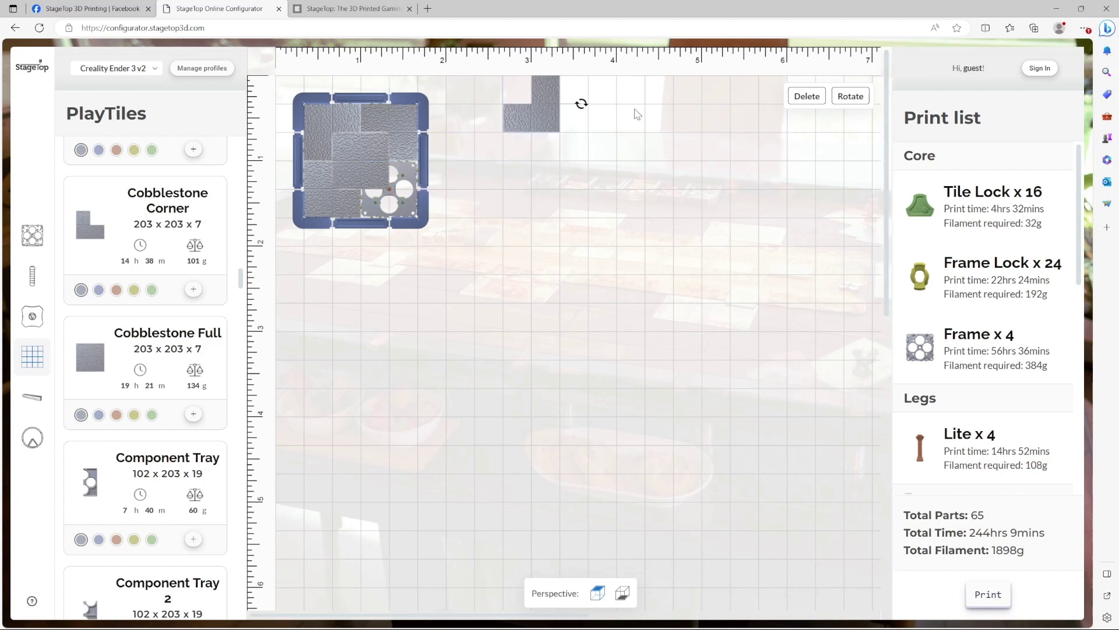
{"action": "left_click_drag", "start_coordinate": [539, 103], "coordinate": [400, 187]}
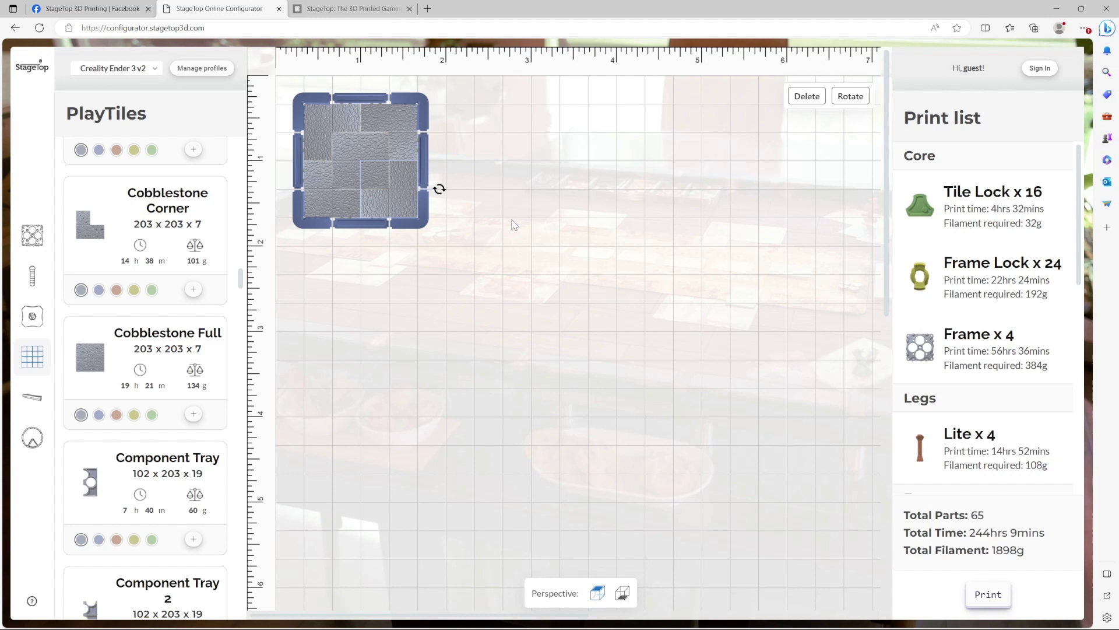
Step: Autofill yellow Clip Standard rail clips around the frame edges, reaching 73 parts, 251hrs 5mins, 1954g
{"action": "left_click", "coordinate": [35, 400]}
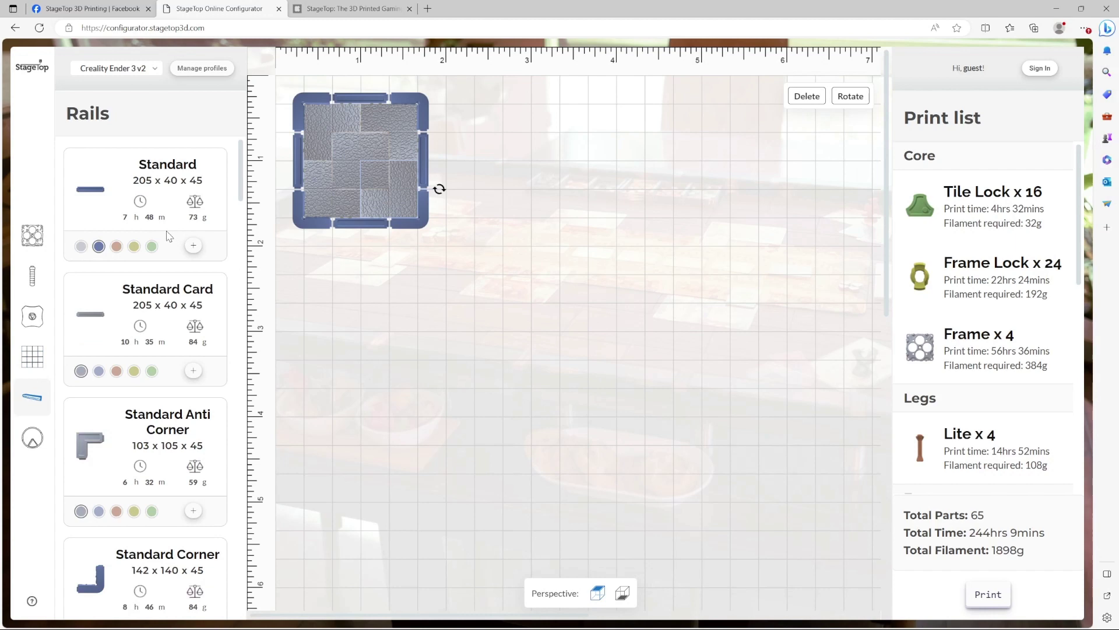
{"action": "left_click_drag", "start_coordinate": [240, 160], "coordinate": [232, 576]}
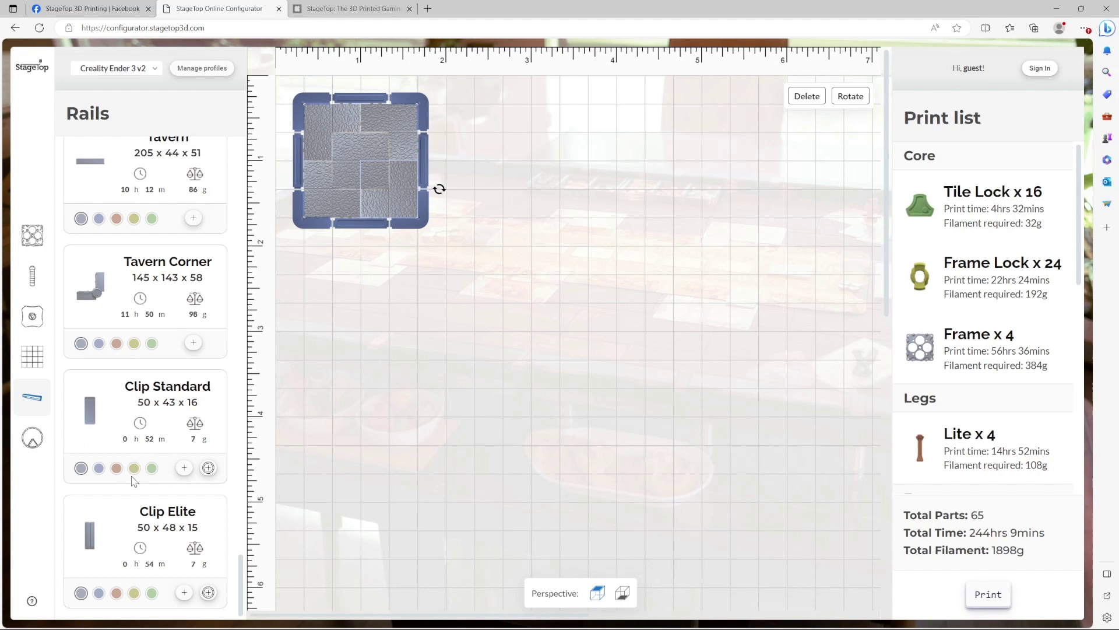
{"action": "left_click", "coordinate": [134, 469]}
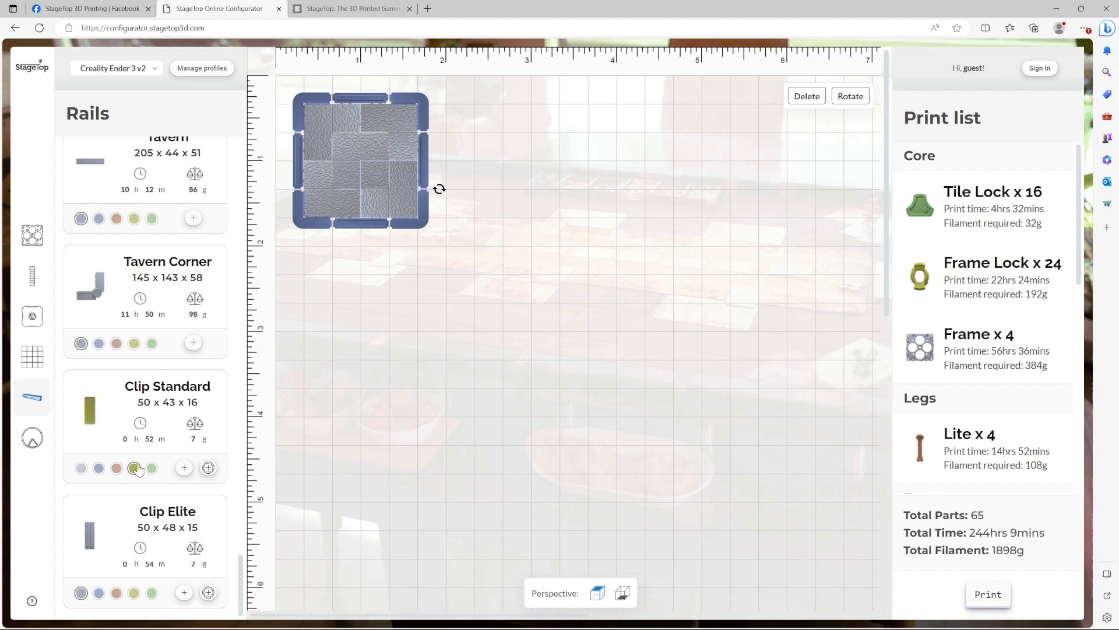
{"action": "left_click", "coordinate": [208, 470]}
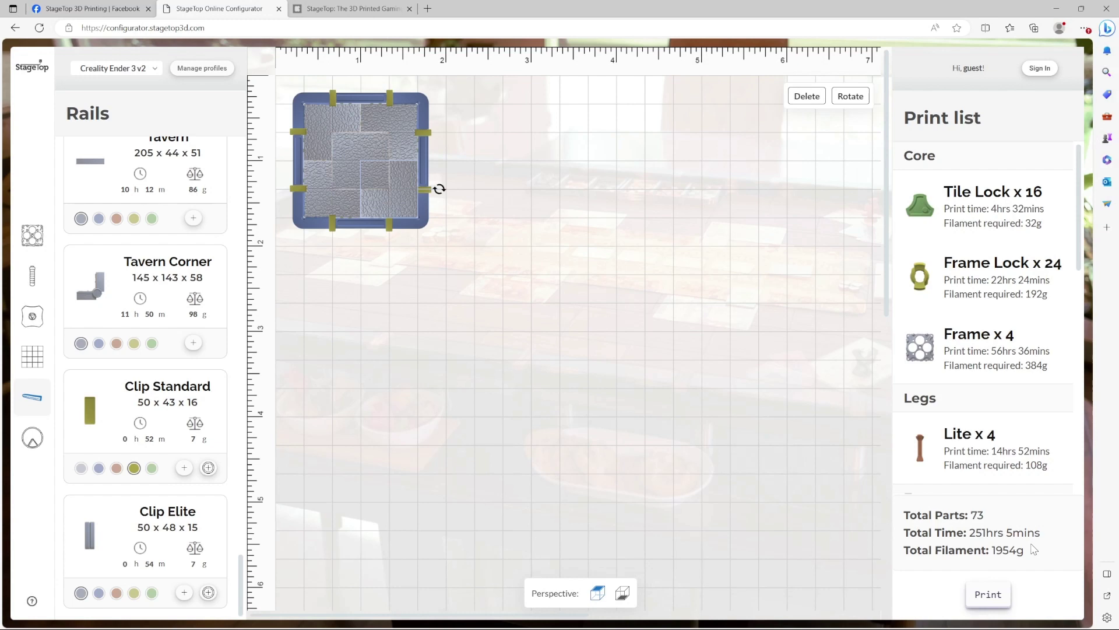
{"action": "left_click", "coordinate": [824, 580]}
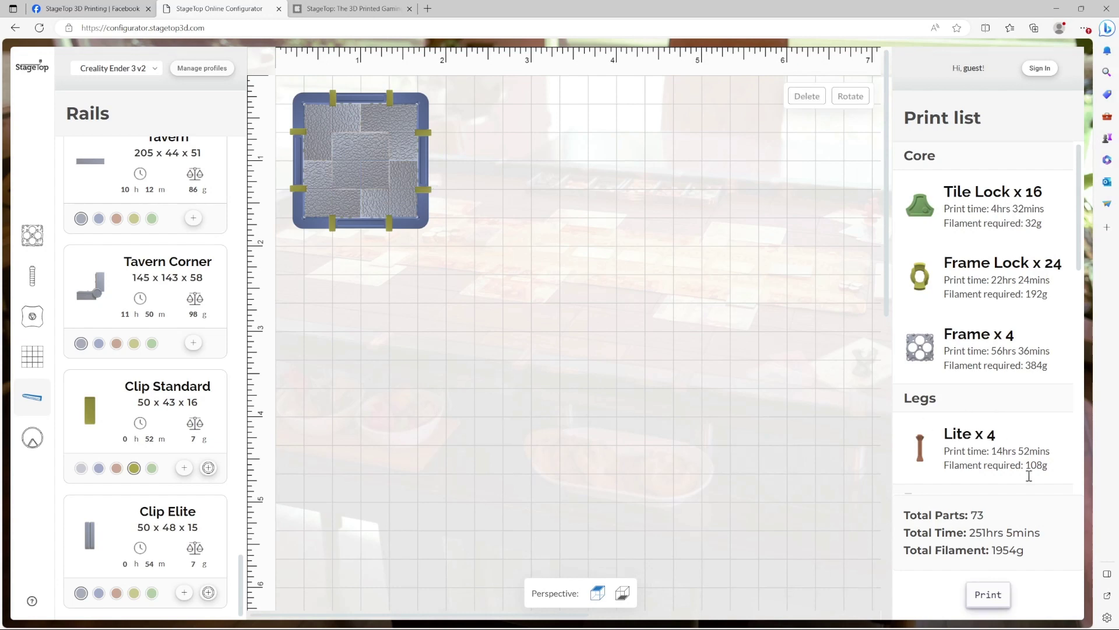
{"action": "left_click", "coordinate": [968, 595]}
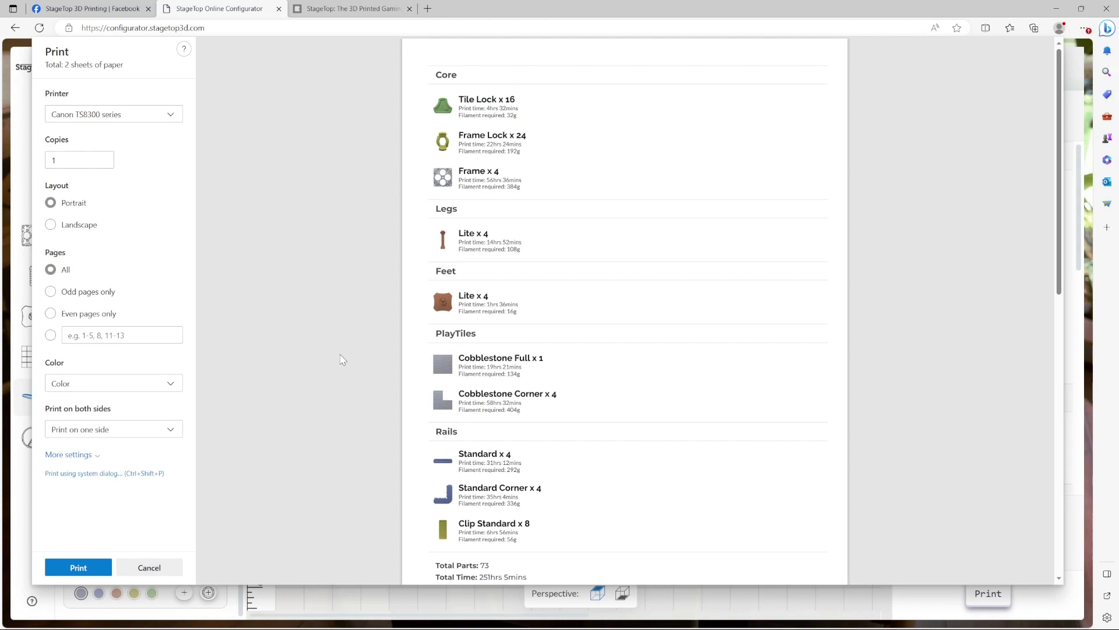
{"action": "left_click", "coordinate": [149, 567]}
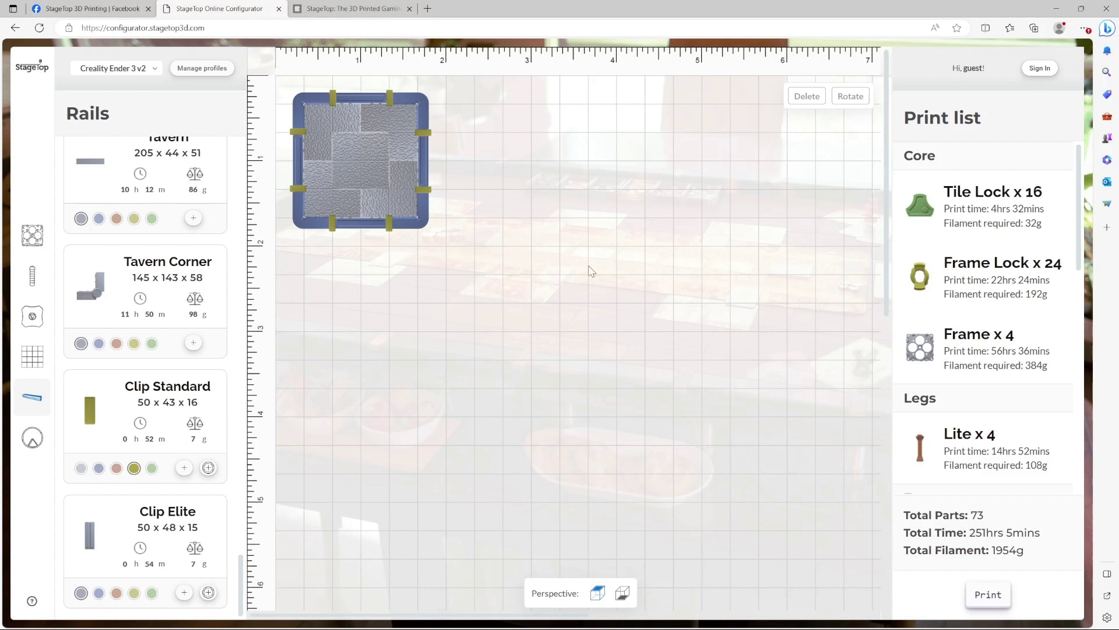
Step: Select the Bambu Labs P1P printer profile, cutting the total print time to 72hrs 44mins
{"action": "left_click", "coordinate": [155, 75]}
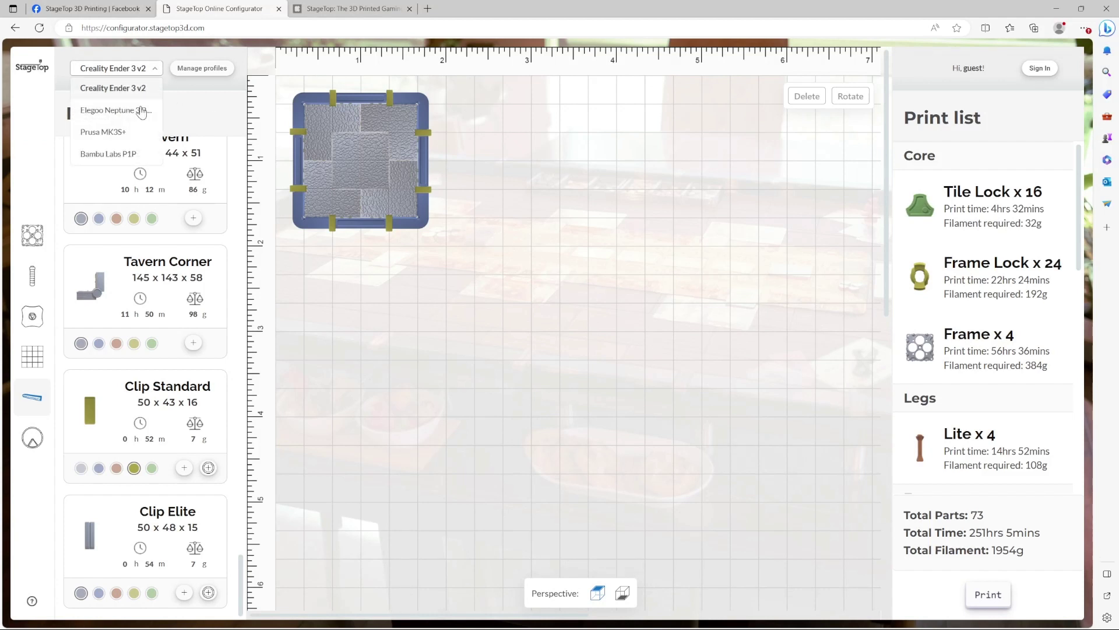
{"action": "left_click", "coordinate": [130, 154]}
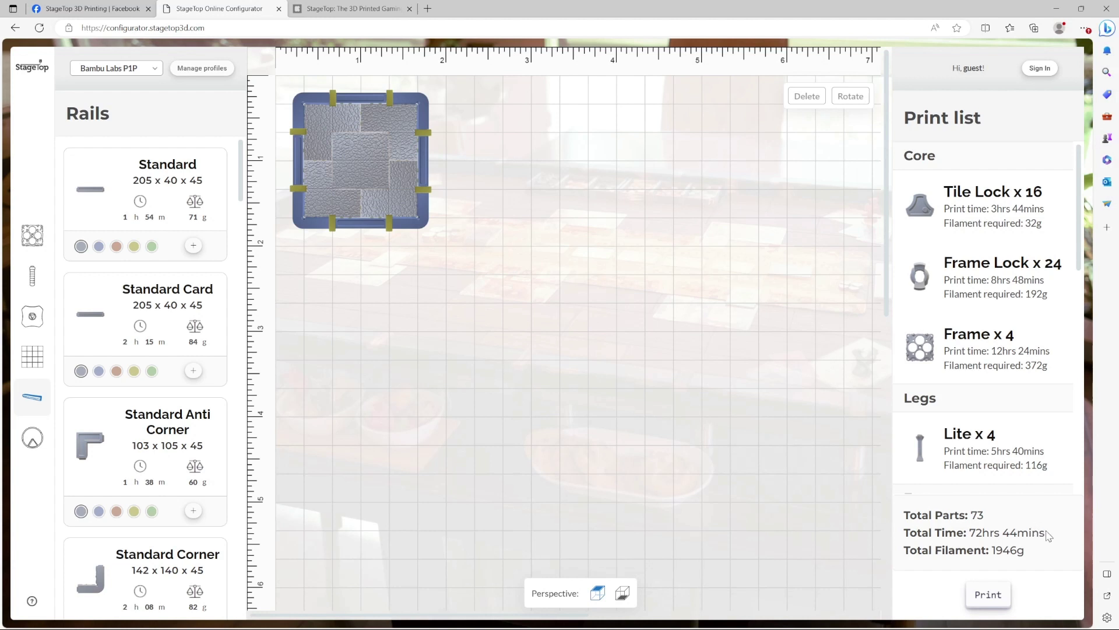
{"action": "left_click", "coordinate": [597, 344]}
Step: Sign in with Google and add a custom printer profile named 'My new printer'
{"action": "left_click", "coordinate": [1041, 69]}
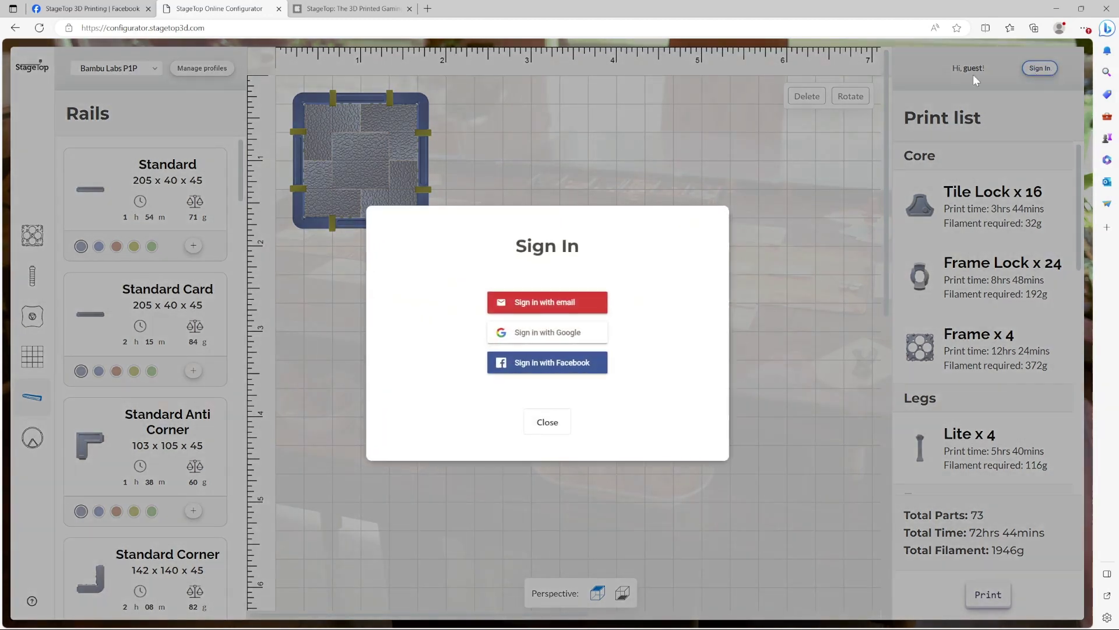
{"action": "left_click", "coordinate": [555, 338]}
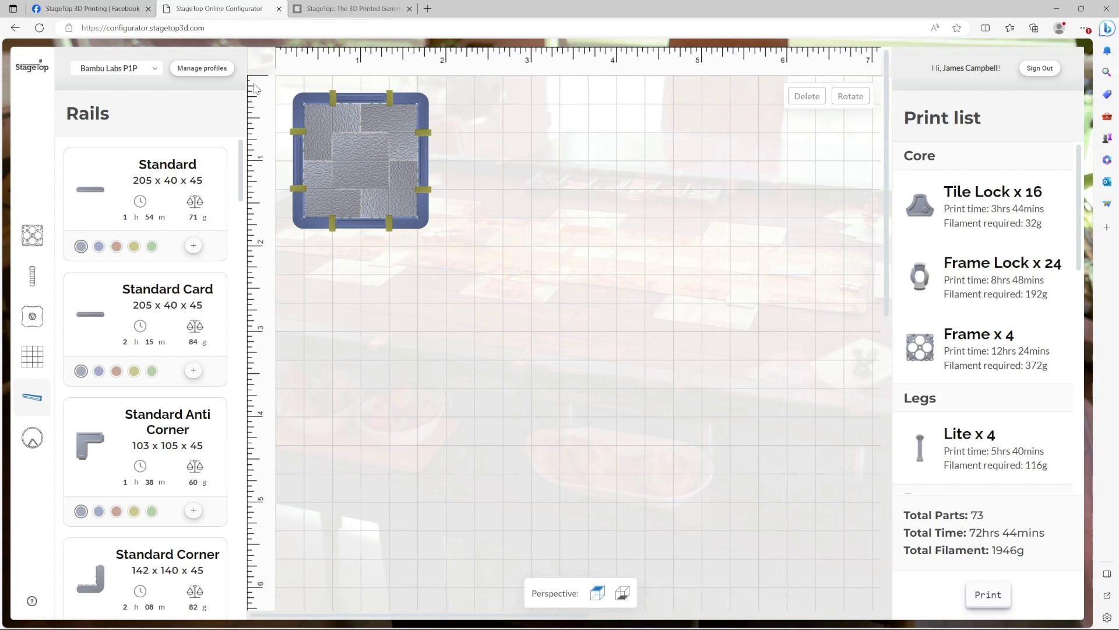
{"action": "left_click", "coordinate": [207, 71]}
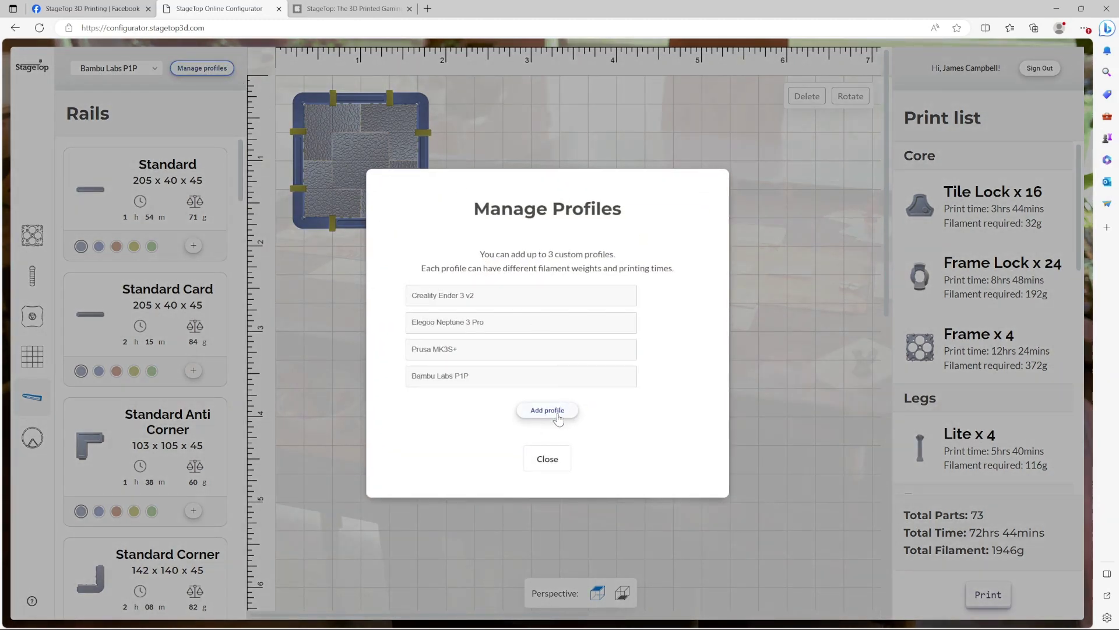
{"action": "left_click", "coordinate": [559, 414]}
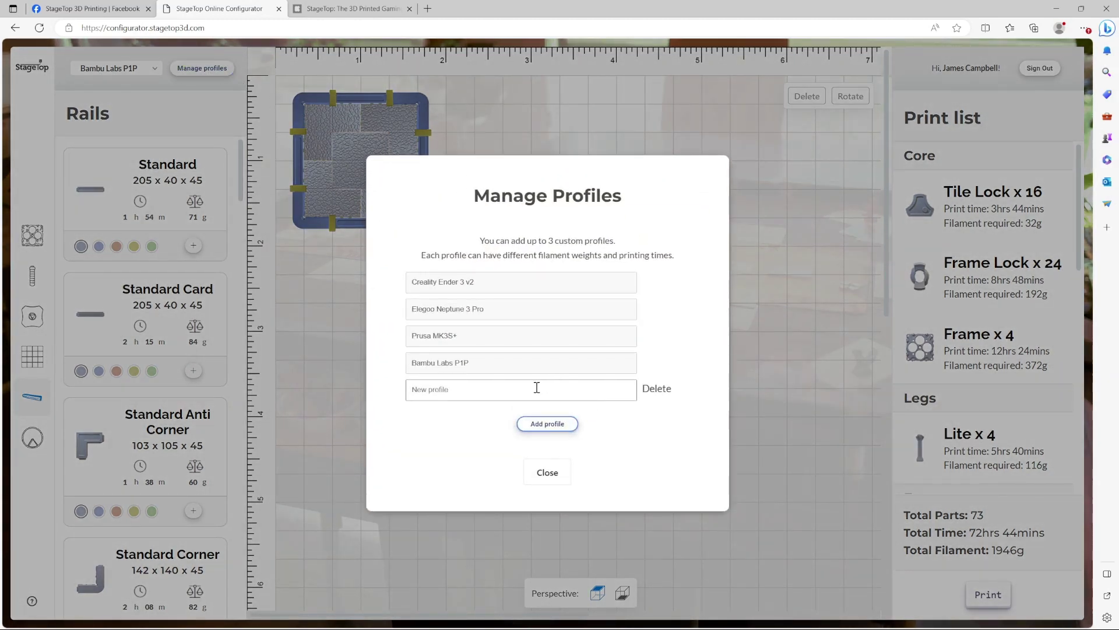
{"action": "left_click", "coordinate": [540, 387]}
{"action": "type", "text": "M"}
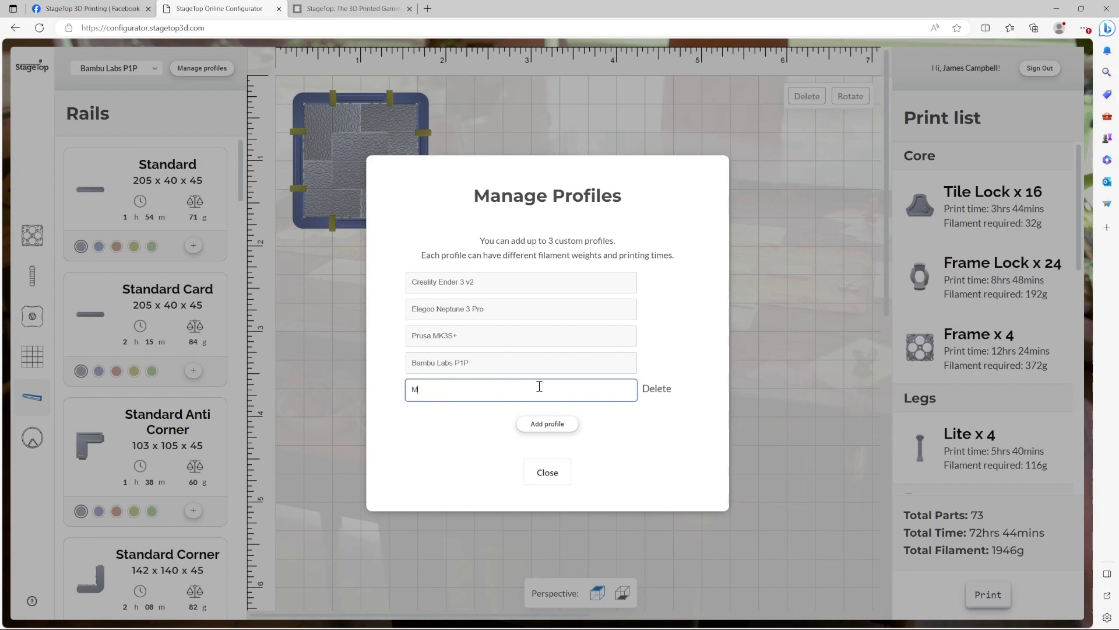
{"action": "type", "text": "y new printer"}
Step: Make My new printer the active printer profile
{"action": "left_click", "coordinate": [559, 479]}
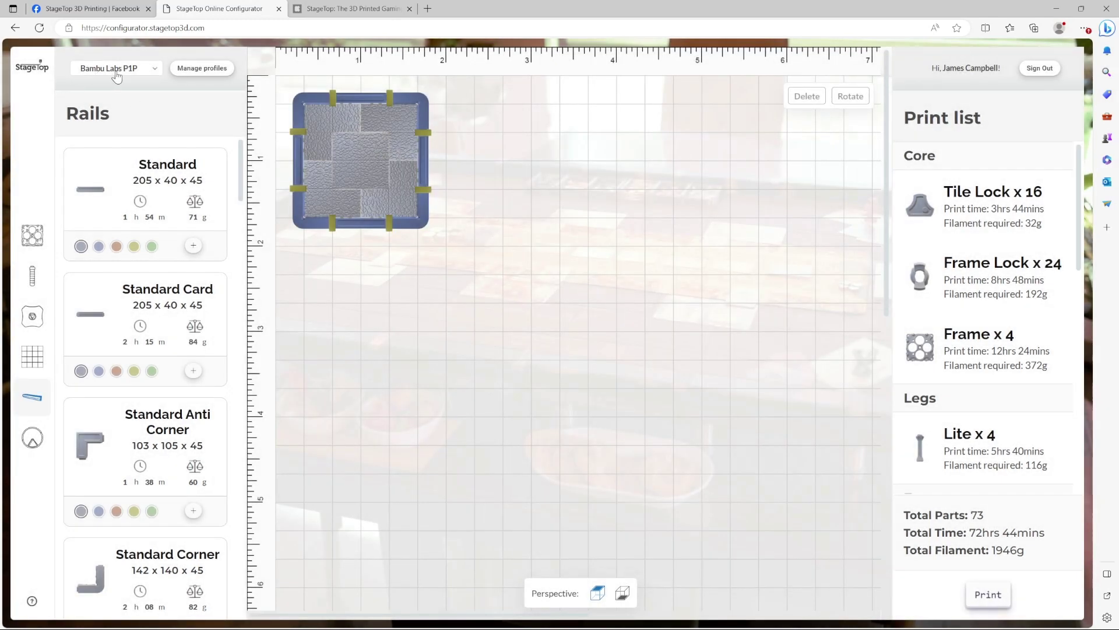
{"action": "left_click", "coordinate": [137, 70]}
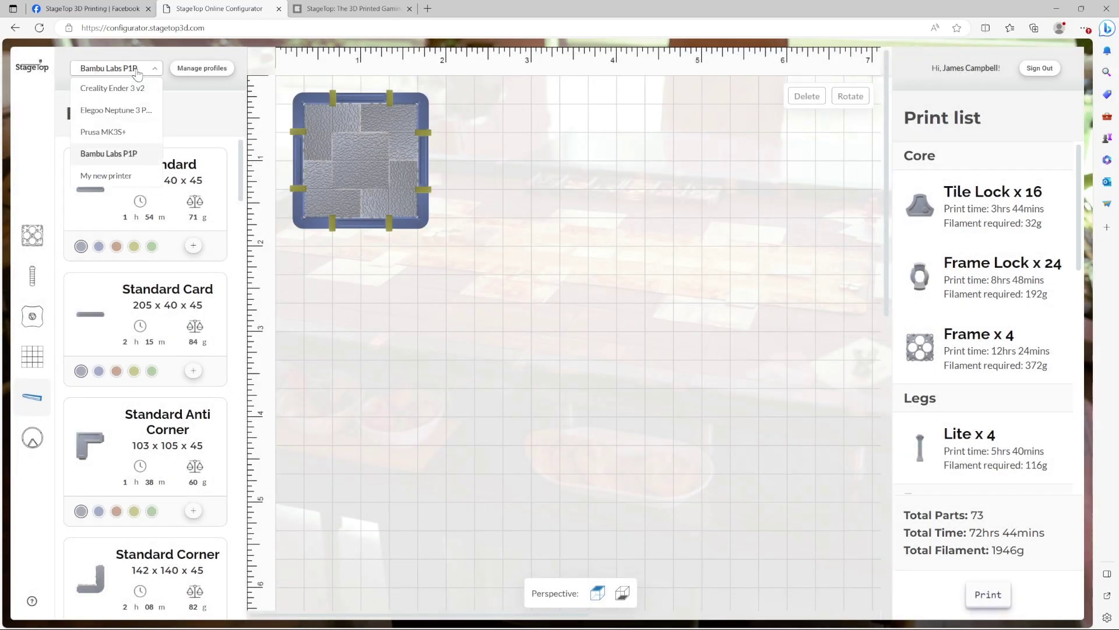
{"action": "left_click", "coordinate": [130, 178]}
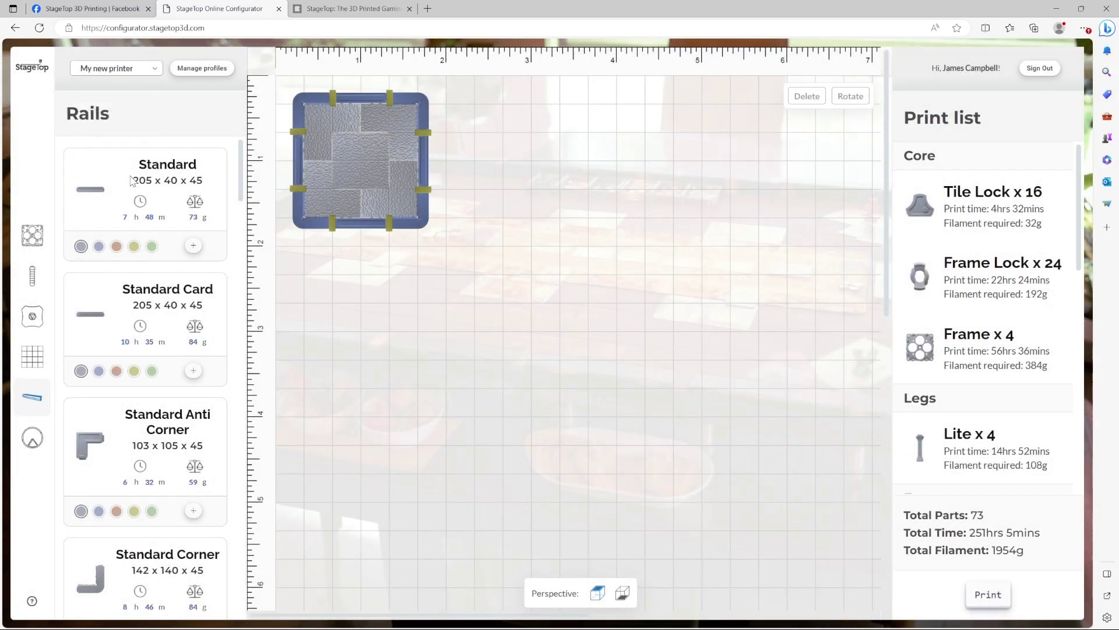
Step: Set the Standard rail's print time to 5 h 48 m
{"action": "left_click", "coordinate": [125, 216]}
{"action": "type", "text": "5"}
{"action": "key", "text": "Tab"}
{"action": "key", "text": "Tab"}
{"action": "left_click", "coordinate": [451, 310]}
Step: Switch to the StageTop 3D Printing Facebook group browser tab
{"action": "left_click", "coordinate": [114, 9]}
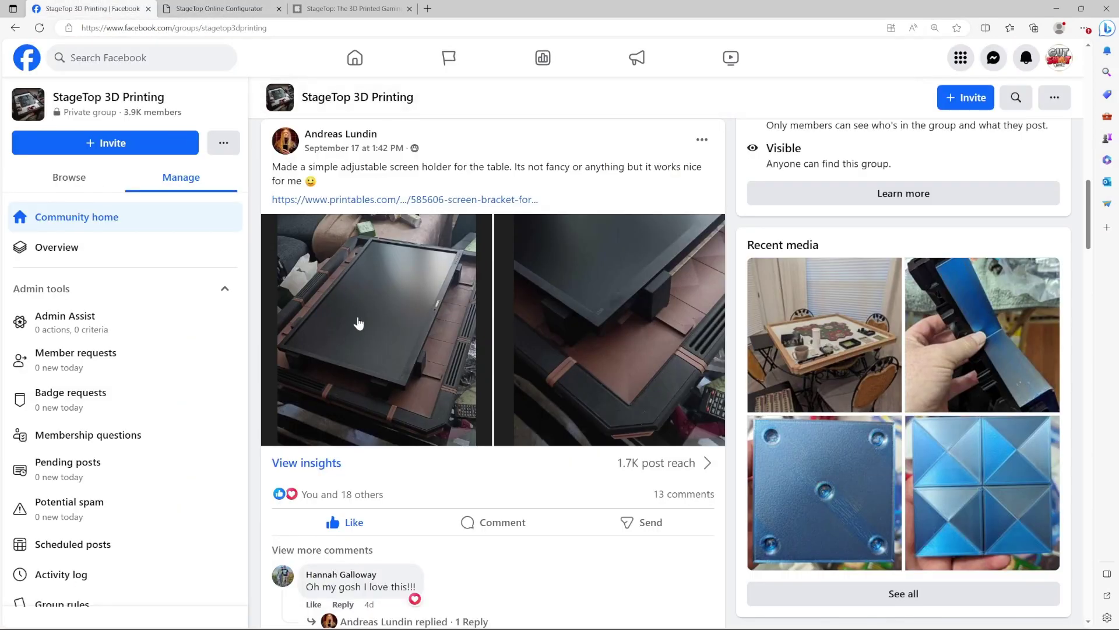